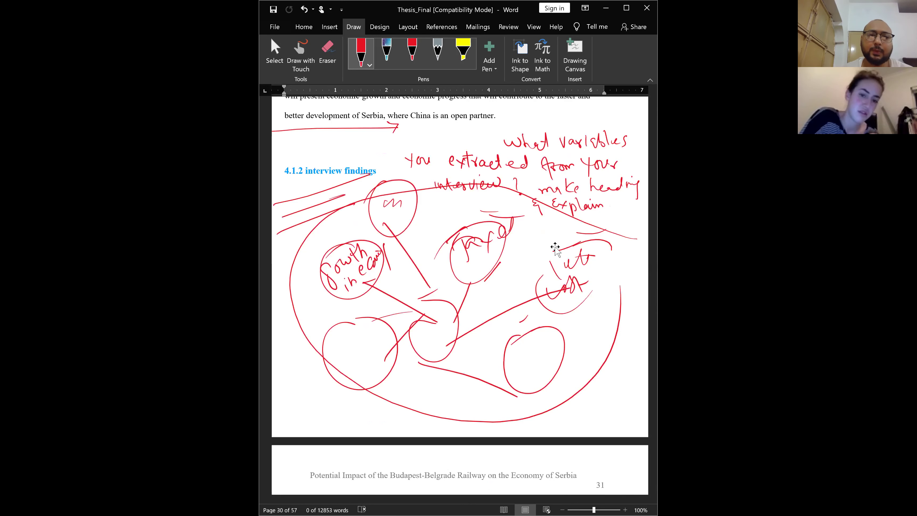
Step: Scroll from page 30 down to section 4.2.2.3 Global Infrastructure within the Initiative on page 34
scroll(522, 271, "down", 10)
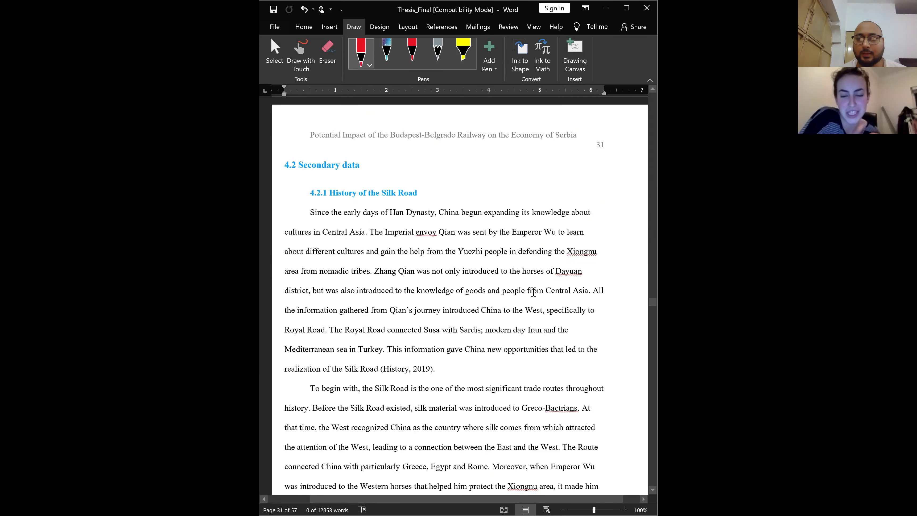
scroll(506, 322, "down", 8)
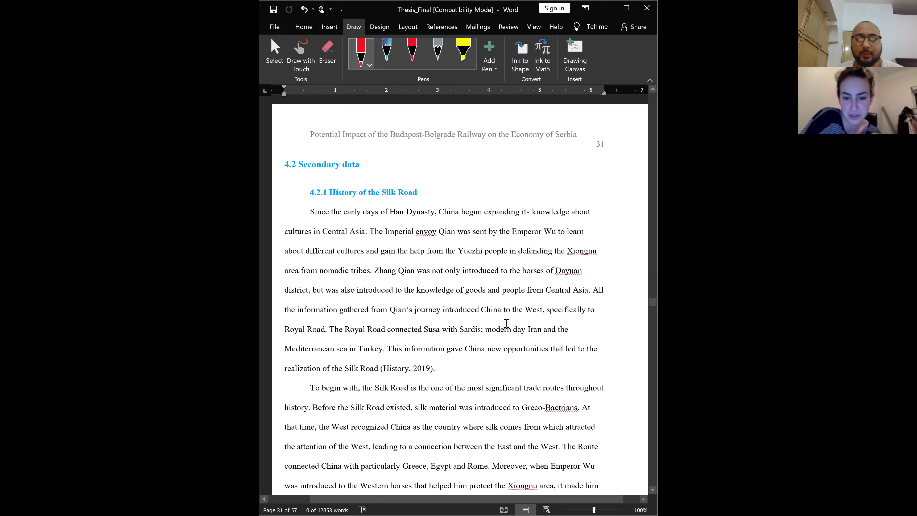
scroll(507, 324, "down", 17)
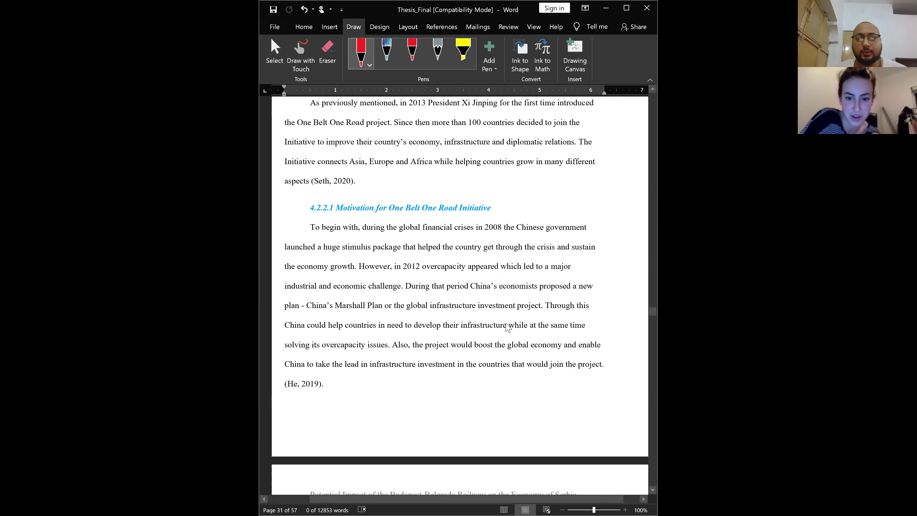
scroll(508, 326, "down", 15)
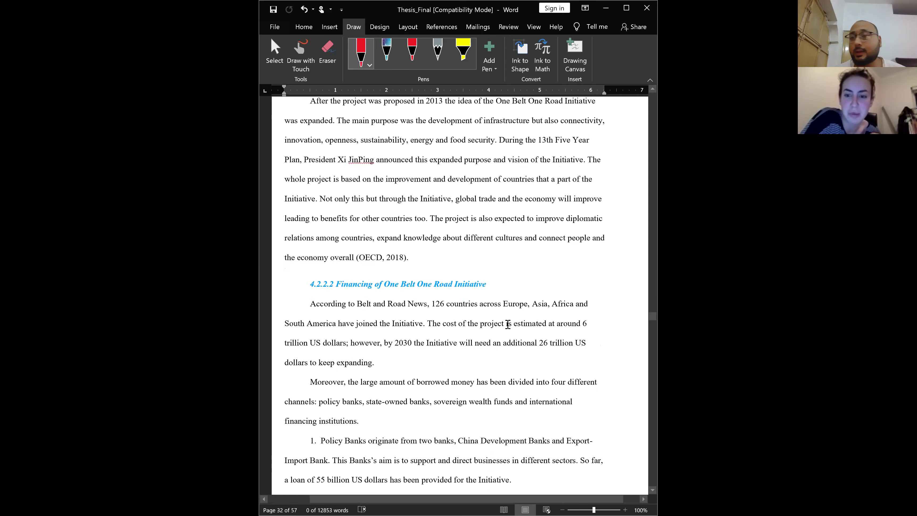
scroll(507, 323, "down", 16)
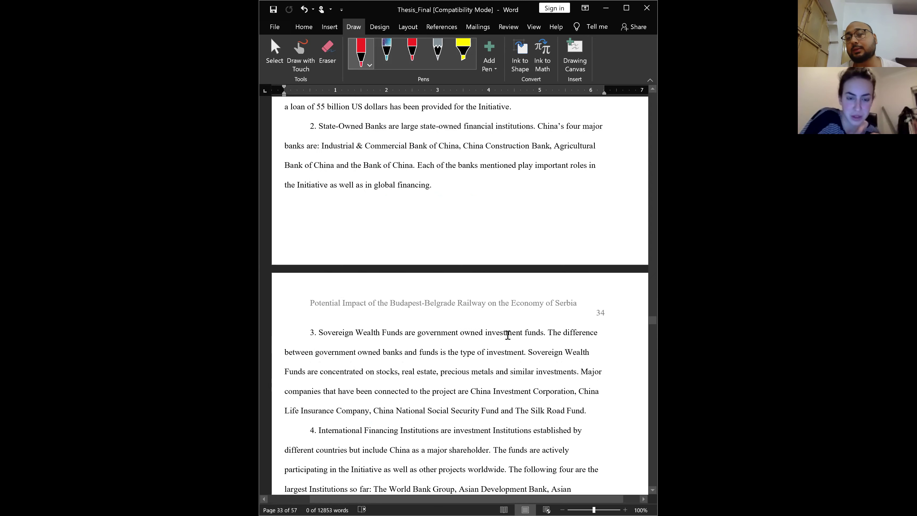
scroll(508, 336, "down", 5)
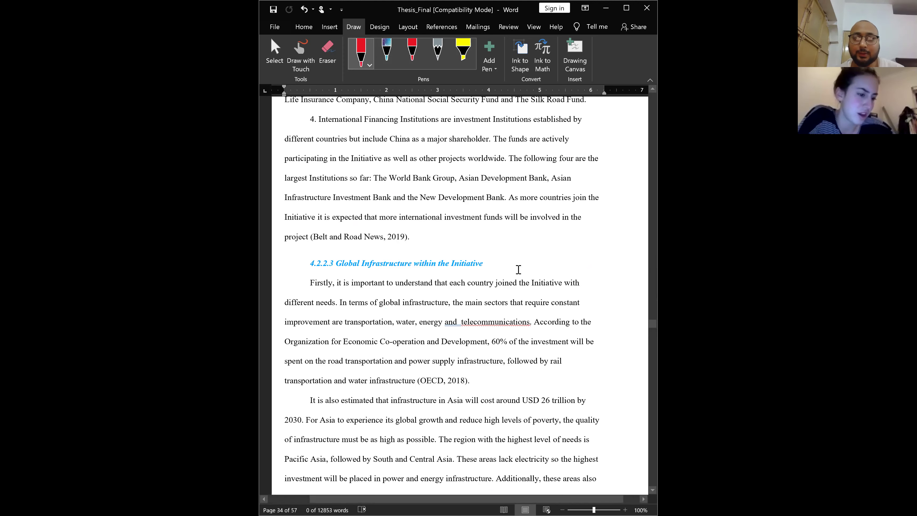
Step: View spelling suggestions for 'telecommunications', leave it unchanged, and scroll to section 4.2.3 China-Serbia relations
left_click(476, 322)
right_click(476, 322)
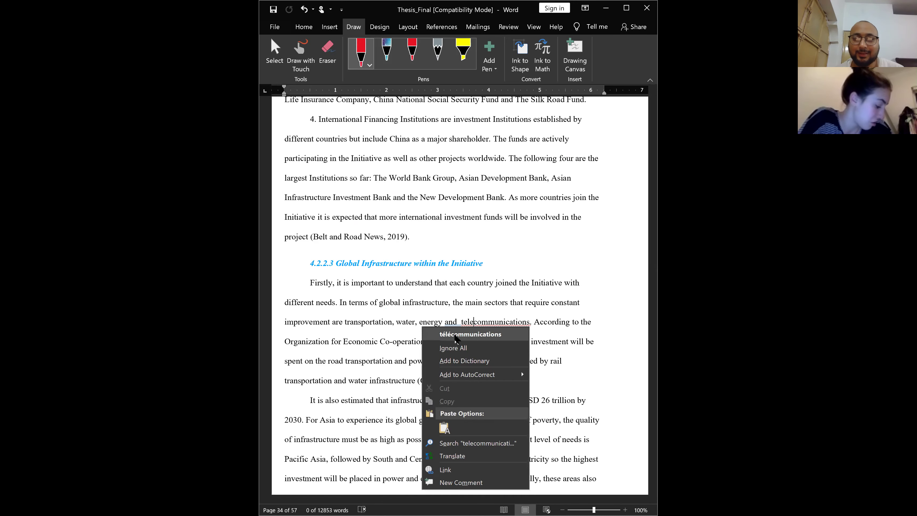
scroll(512, 318, "down", 10)
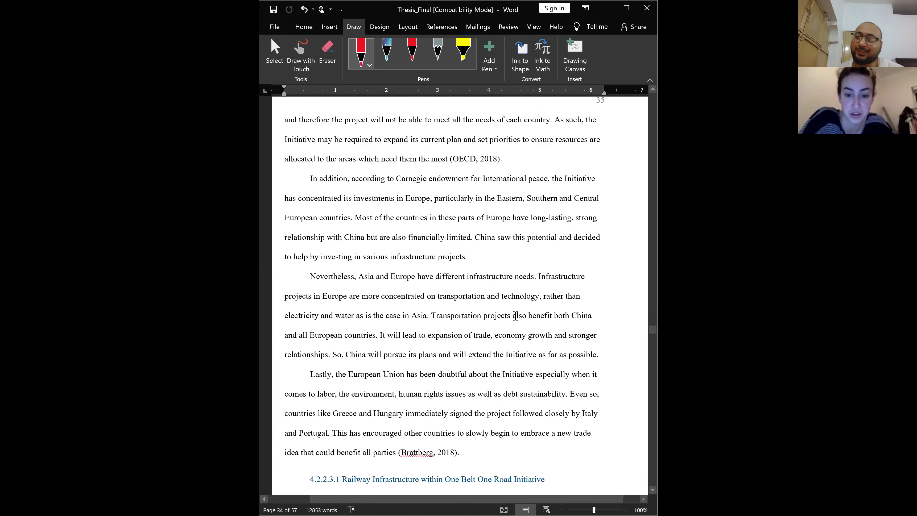
scroll(517, 313, "down", 8)
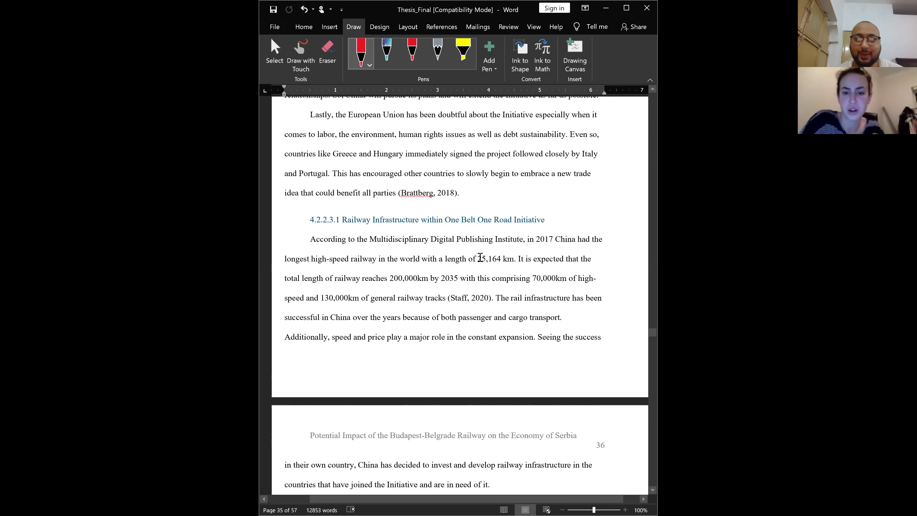
scroll(480, 257, "down", 2)
scroll(480, 258, "down", 10)
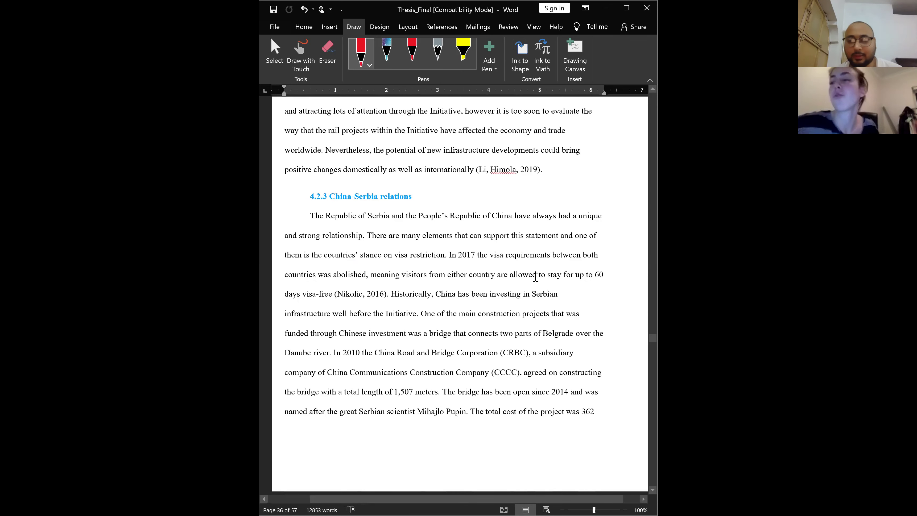
Step: Scroll past the page 42 railway map and table to the VK and IND (V) formulas on page 44
scroll(536, 282, "down", 1)
scroll(536, 283, "down", 20)
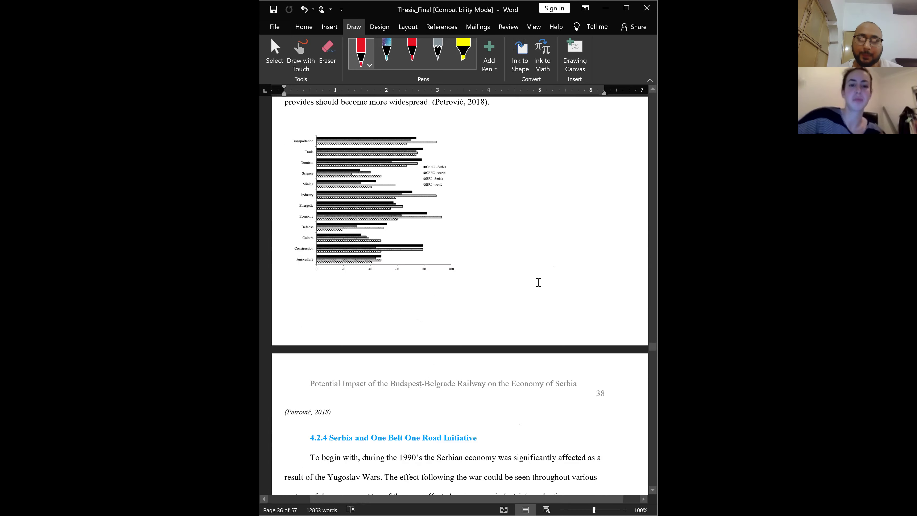
scroll(538, 283, "down", 6)
scroll(538, 286, "down", 20)
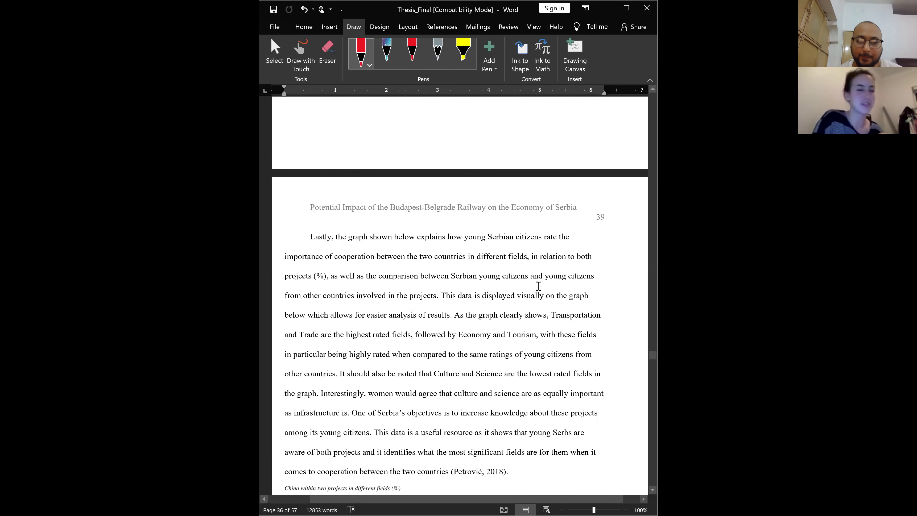
scroll(538, 285, "down", 20)
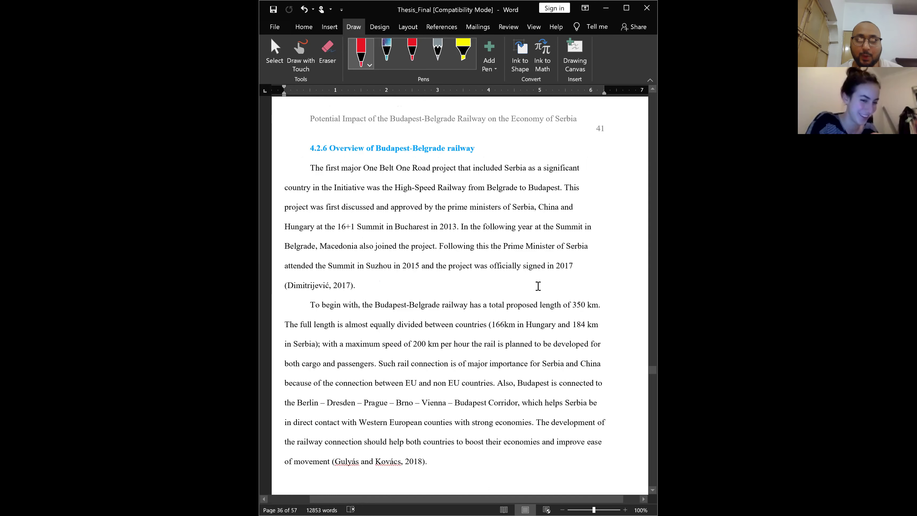
scroll(548, 282, "down", 1)
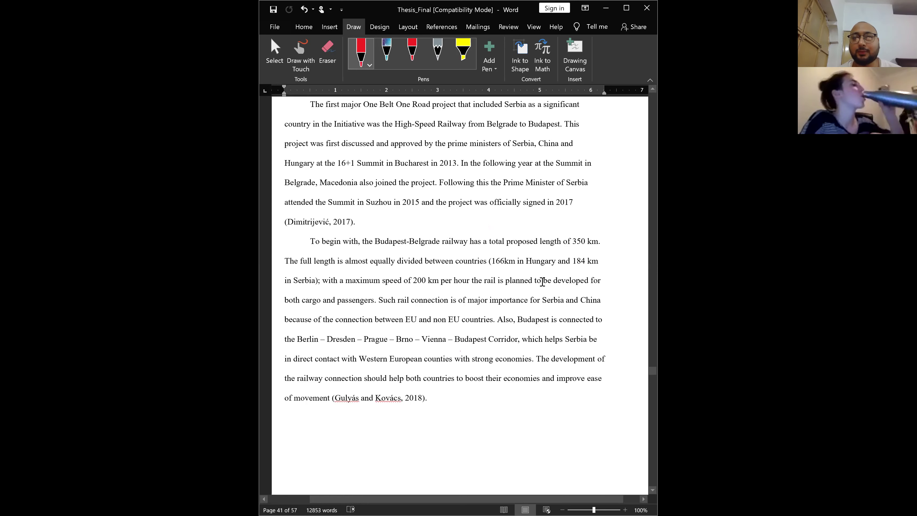
scroll(490, 288, "up", 8)
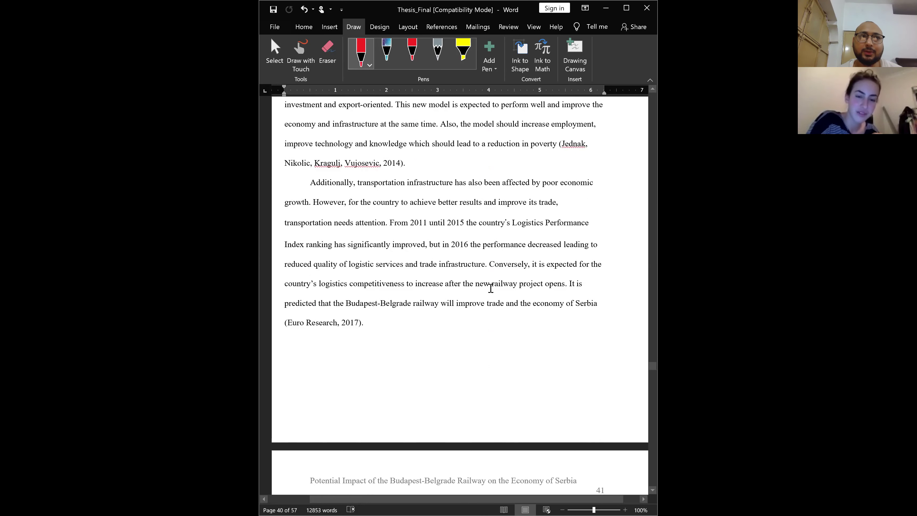
scroll(491, 288, "up", 1)
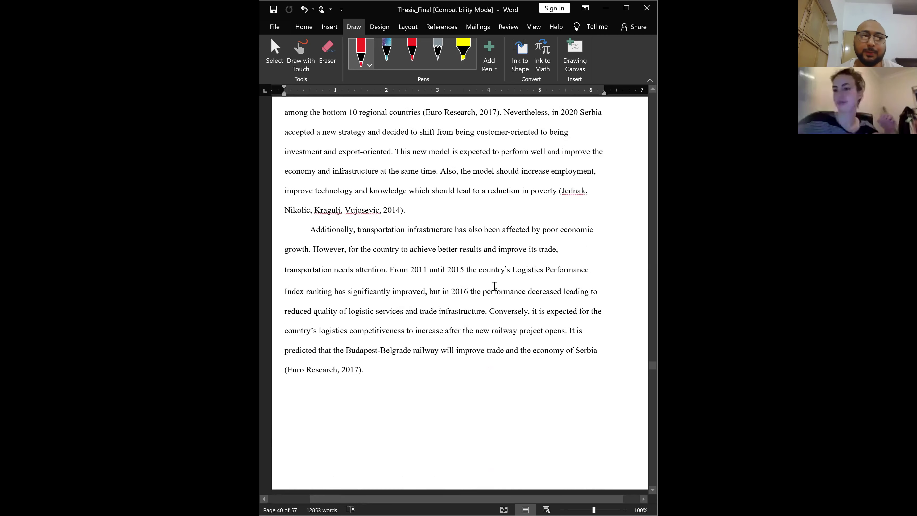
scroll(492, 287, "down", 2)
scroll(492, 287, "up", 2)
scroll(494, 286, "down", 3)
scroll(495, 286, "down", 6)
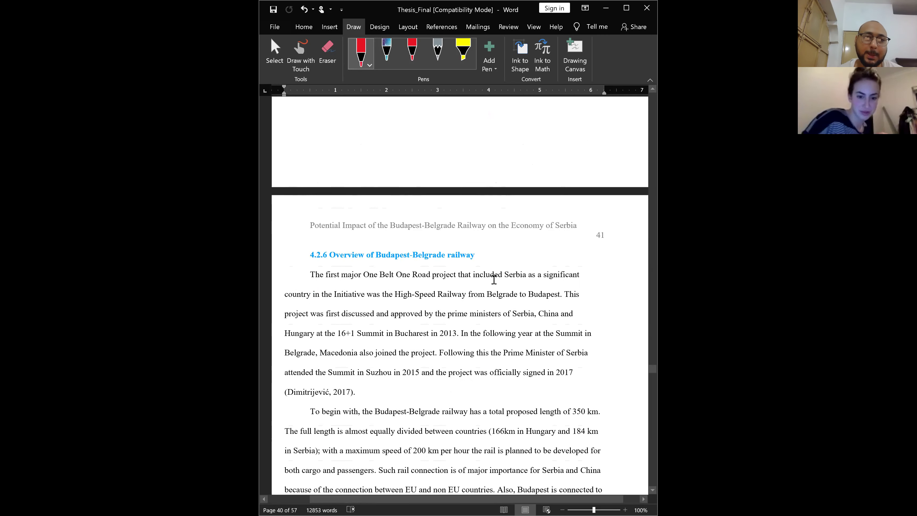
scroll(471, 260, "up", 14)
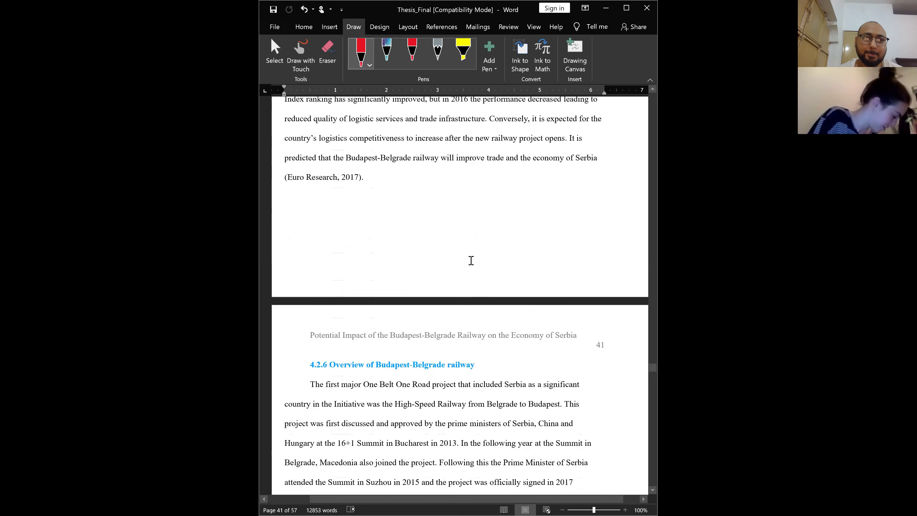
scroll(471, 260, "up", 3)
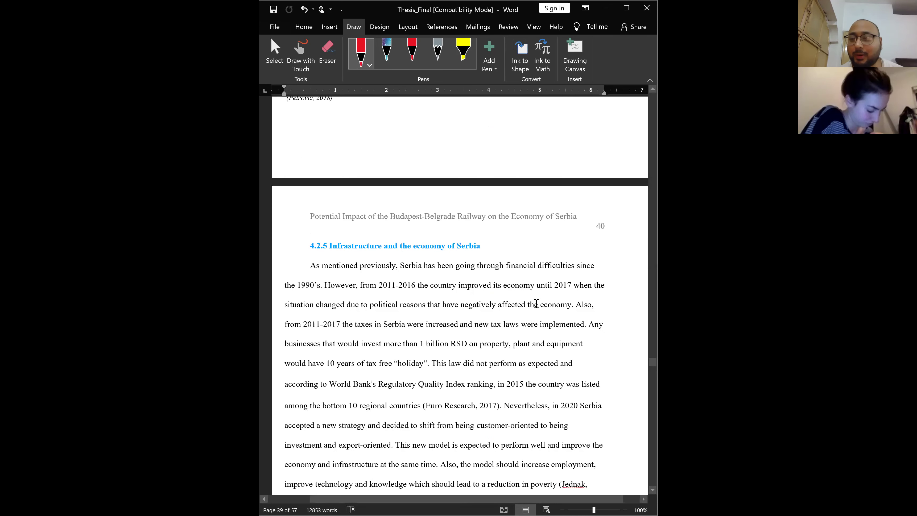
scroll(535, 305, "down", 5)
scroll(531, 309, "down", 7)
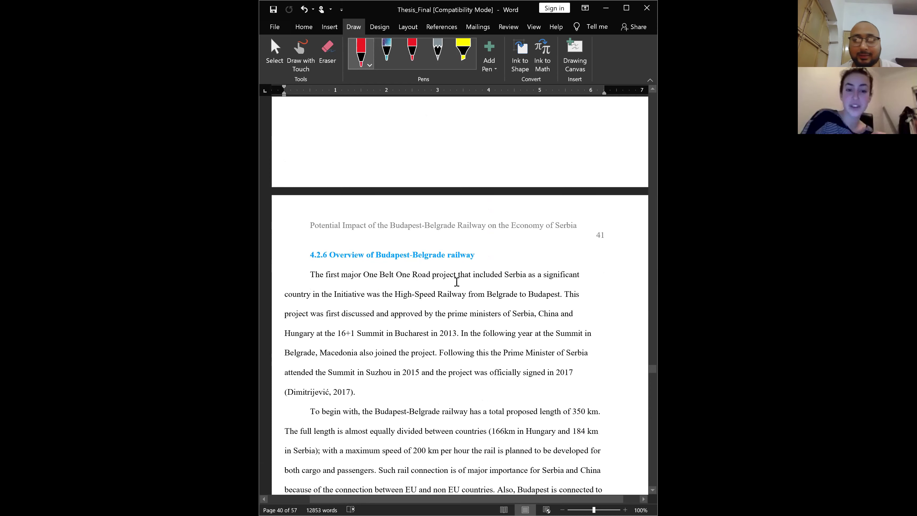
scroll(456, 281, "down", 3)
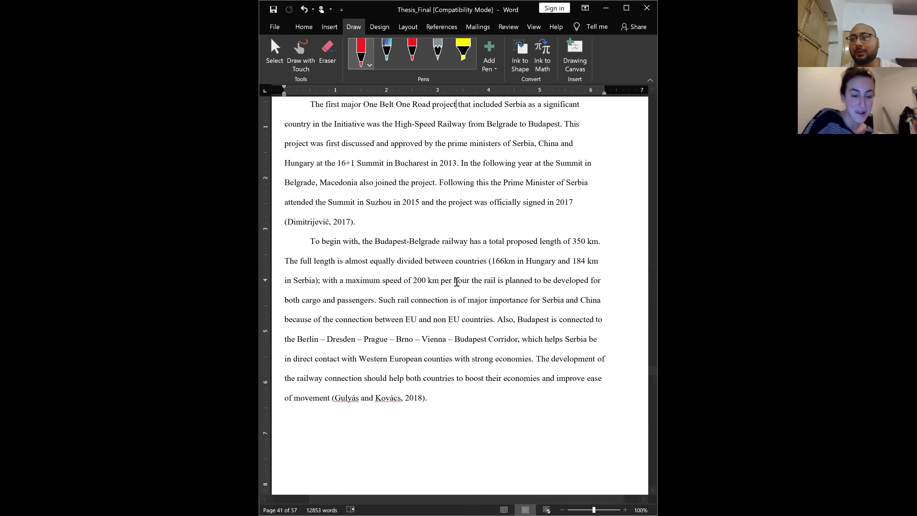
scroll(508, 294, "down", 5)
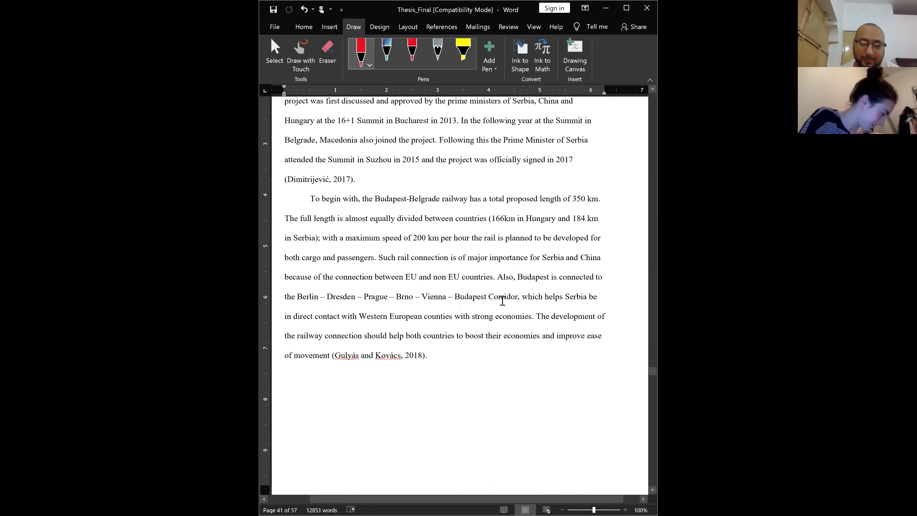
scroll(511, 306, "down", 10)
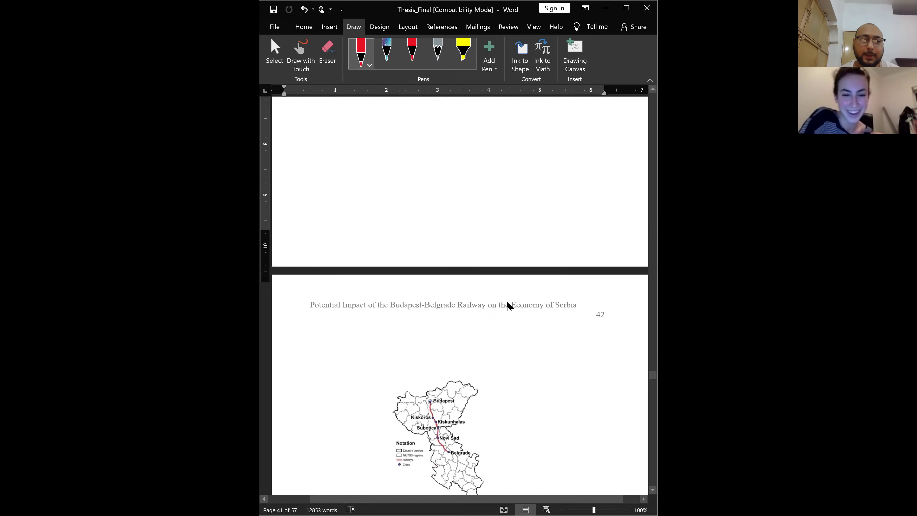
scroll(515, 308, "down", 3)
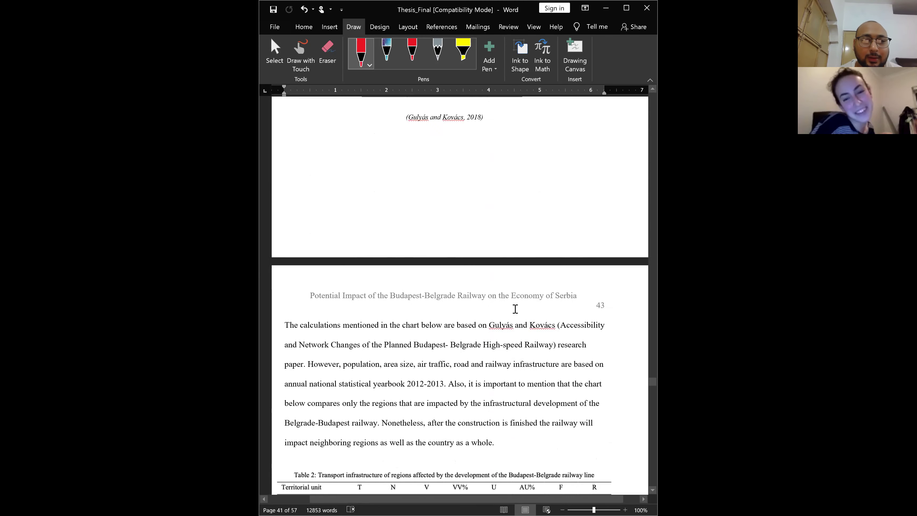
scroll(513, 310, "up", 7)
scroll(515, 309, "down", 4)
scroll(515, 309, "down", 7)
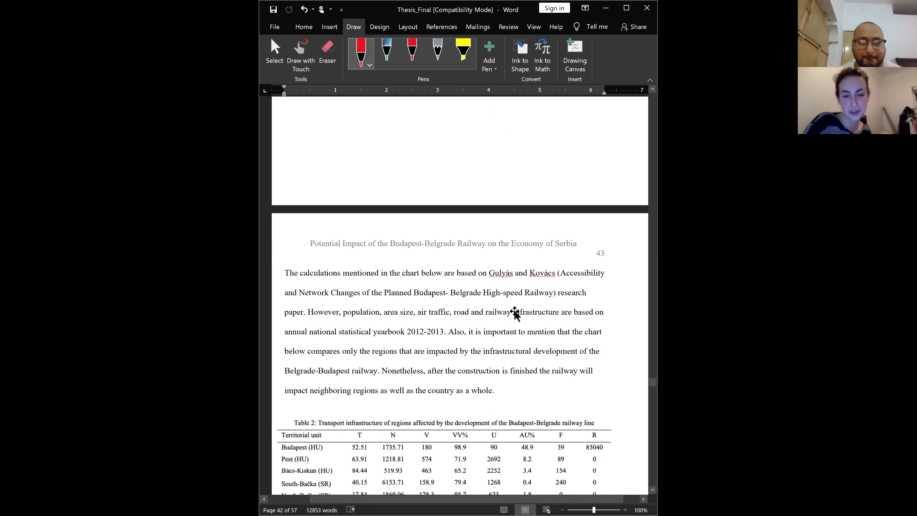
Step: Draw a red pen circle around the handwritten 'correct Formatting' note on page 45
scroll(512, 314, "down", 7)
scroll(512, 314, "down", 12)
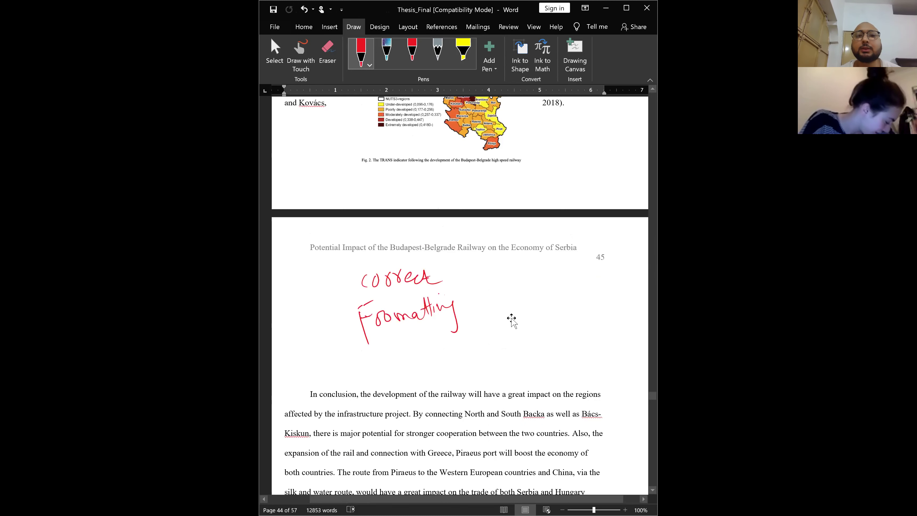
scroll(512, 318, "up", 6)
scroll(514, 322, "down", 3)
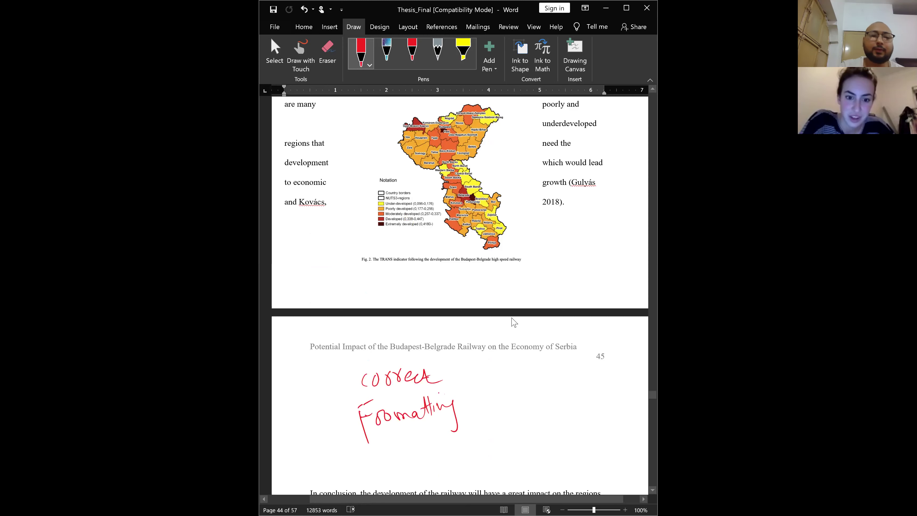
mouse_move(444, 359)
left_mouse_down()
mouse_move(339, 386)
mouse_move(481, 361)
mouse_move(390, 358)
left_mouse_up()
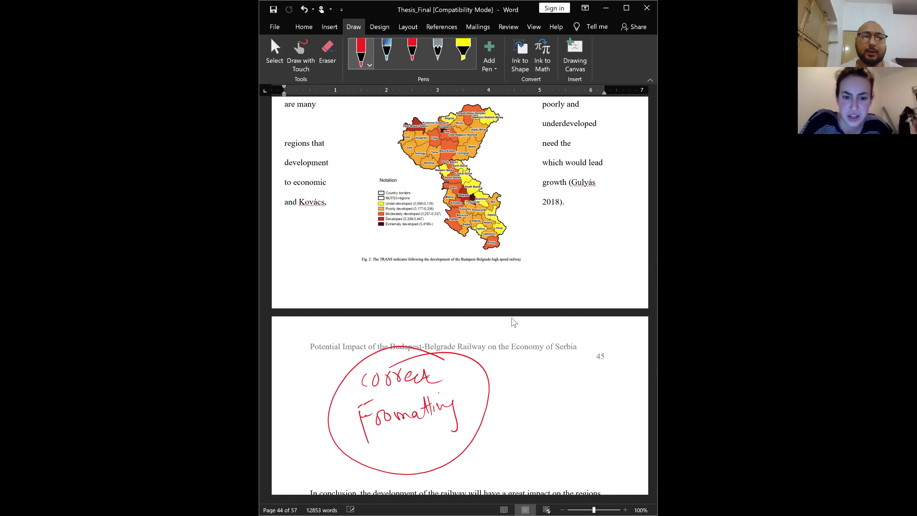
scroll(483, 326, "up", 3)
scroll(581, 304, "up", 1)
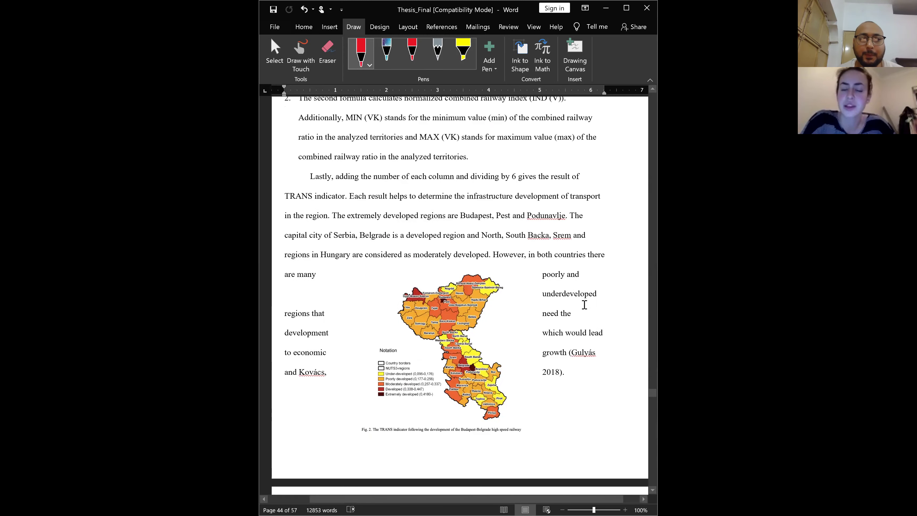
scroll(556, 311, "down", 2)
scroll(549, 319, "down", 5)
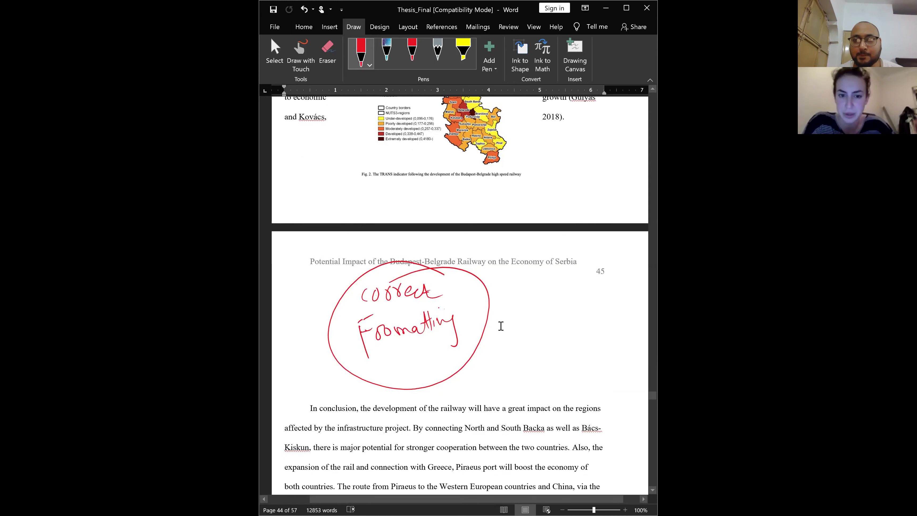
Step: On page 48's '5. Conclusion', loop red ink around the highlighted 'This research paper'
scroll(501, 326, "up", 5)
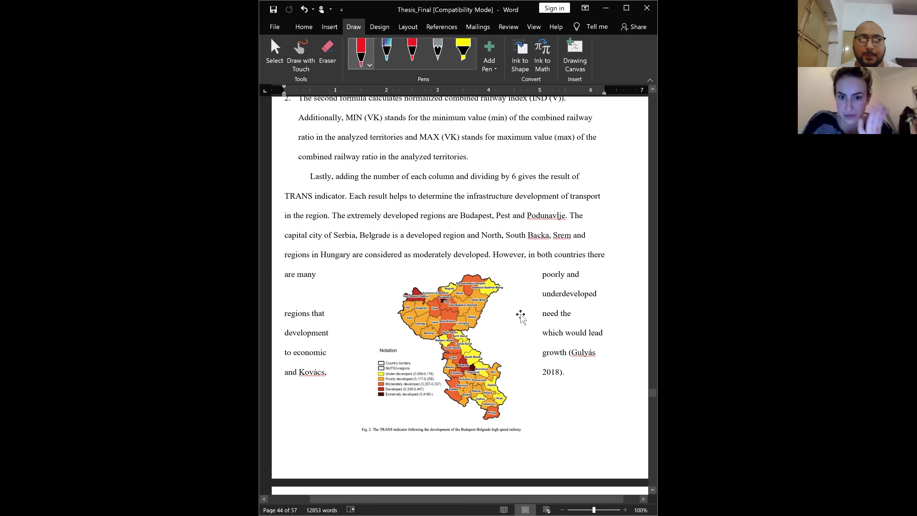
scroll(520, 315, "down", 12)
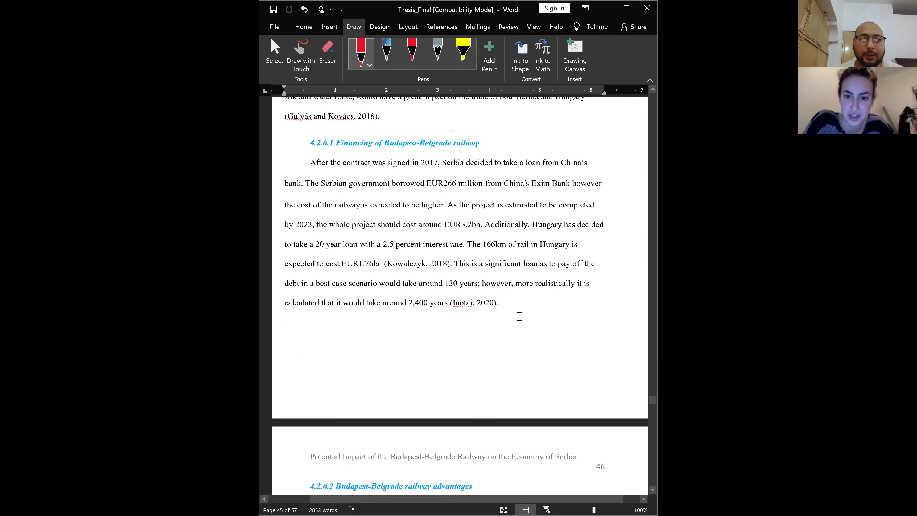
scroll(469, 300, "up", 10)
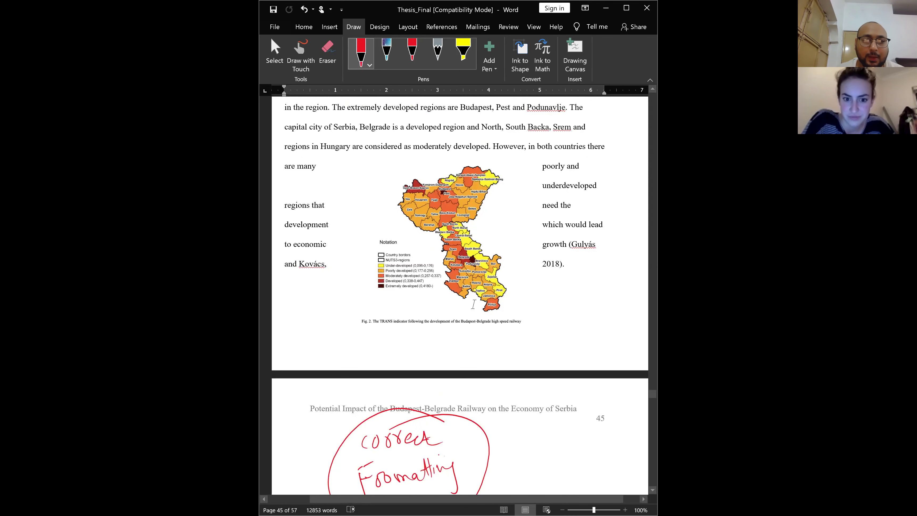
scroll(476, 304, "down", 8)
scroll(485, 305, "down", 10)
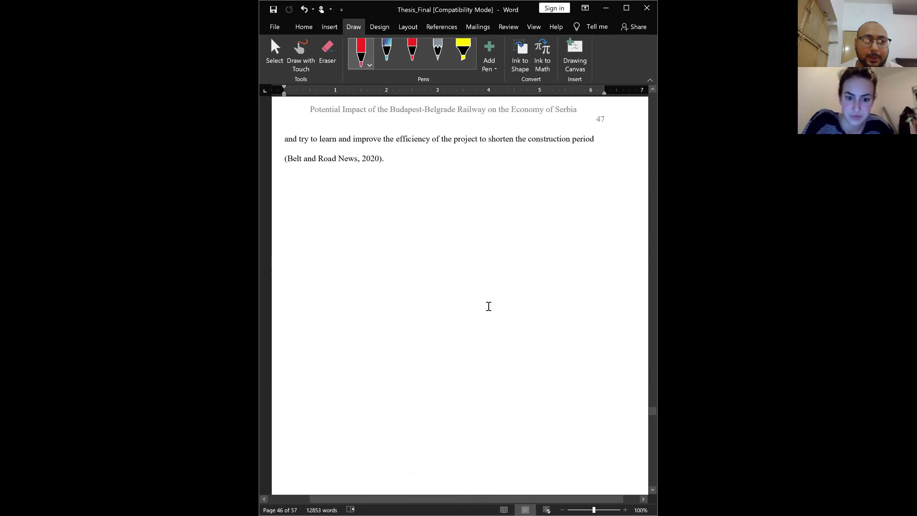
scroll(488, 306, "down", 10)
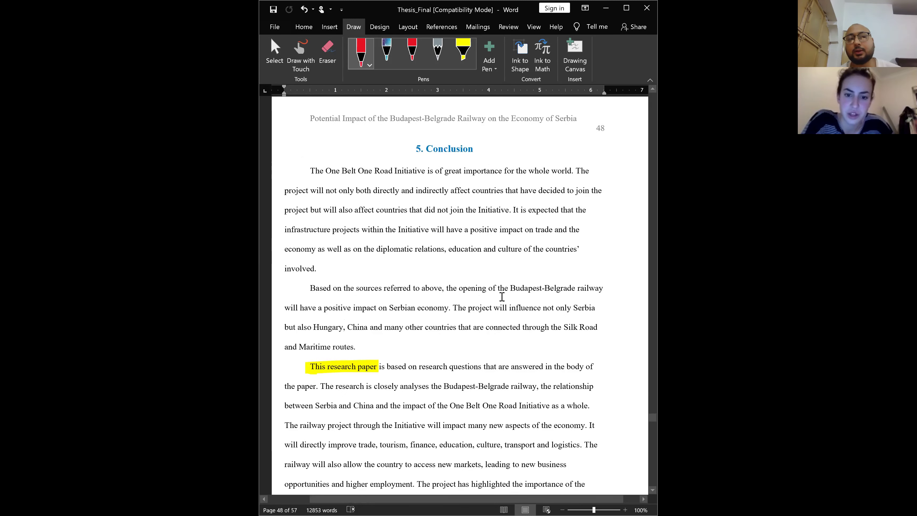
scroll(502, 297, "down", 5)
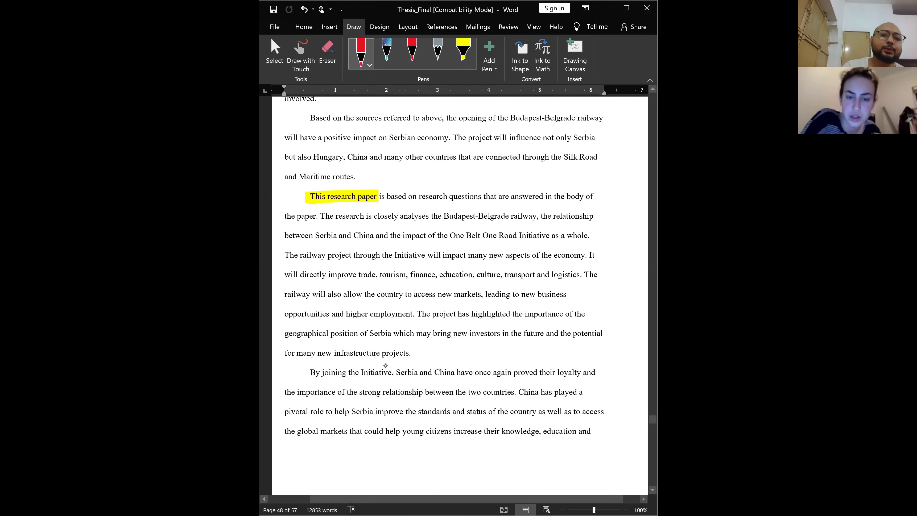
mouse_move(363, 185)
left_mouse_down()
mouse_move(397, 180)
mouse_move(327, 172)
left_mouse_up()
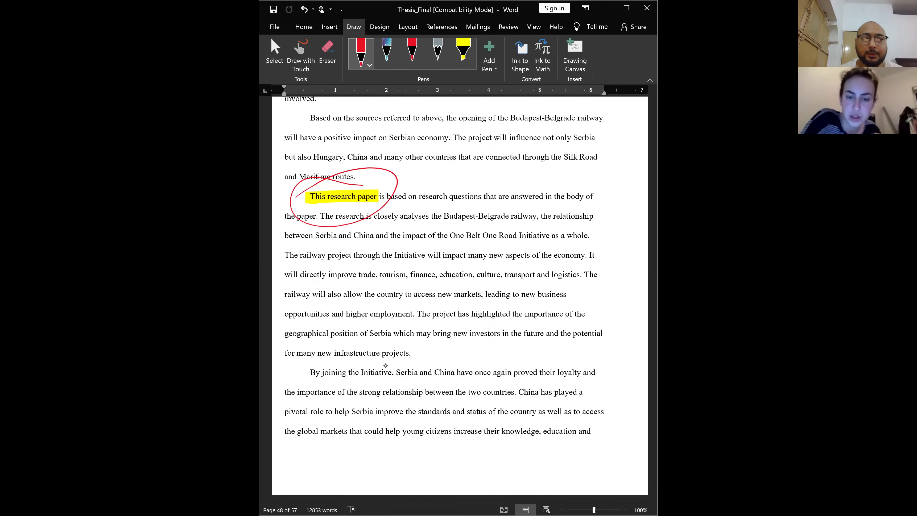
scroll(476, 281, "down", 13)
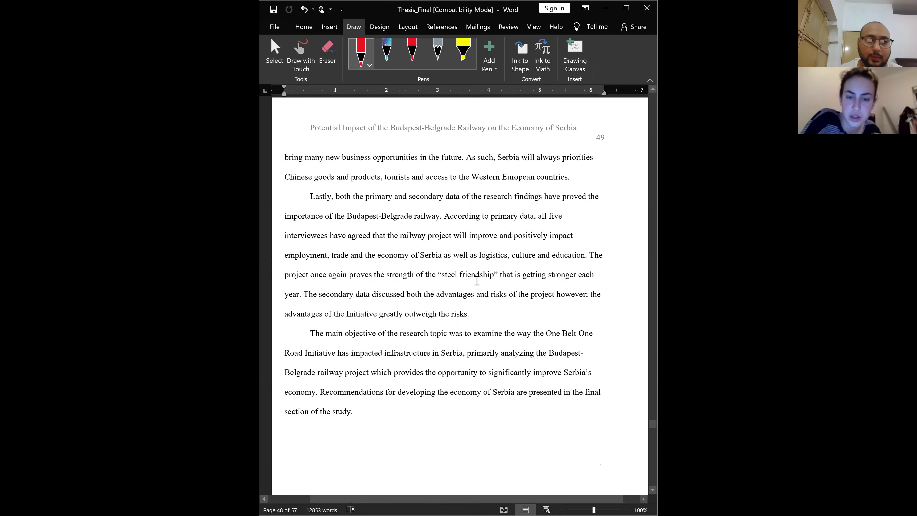
Step: Scroll up toward heading 4.2.6.2 Budapest-Belgrade railway advantages on page 46
scroll(477, 281, "down", 15)
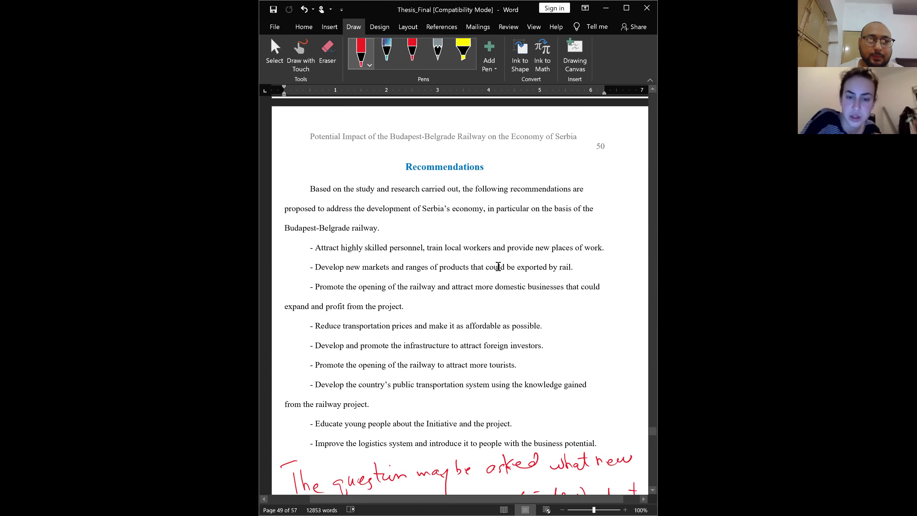
scroll(498, 267, "up", 2)
scroll(499, 268, "down", 4)
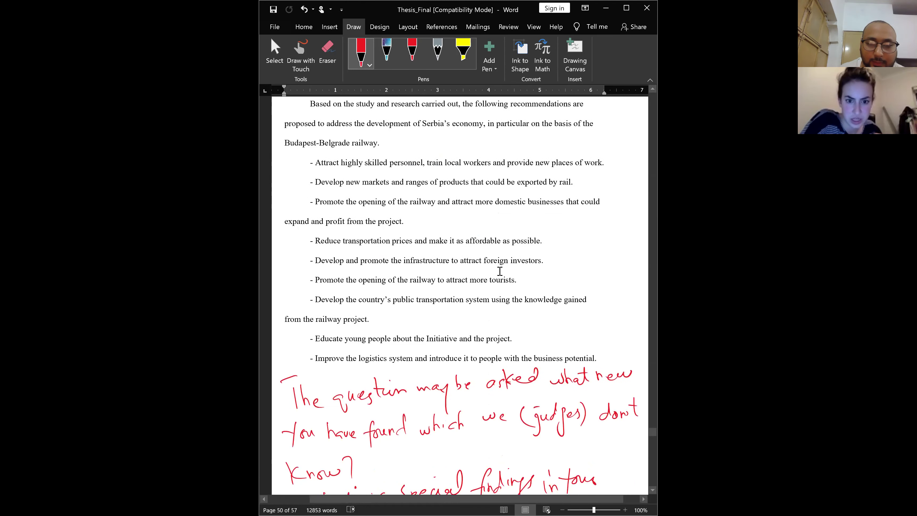
scroll(500, 271, "up", 6)
scroll(506, 271, "down", 6)
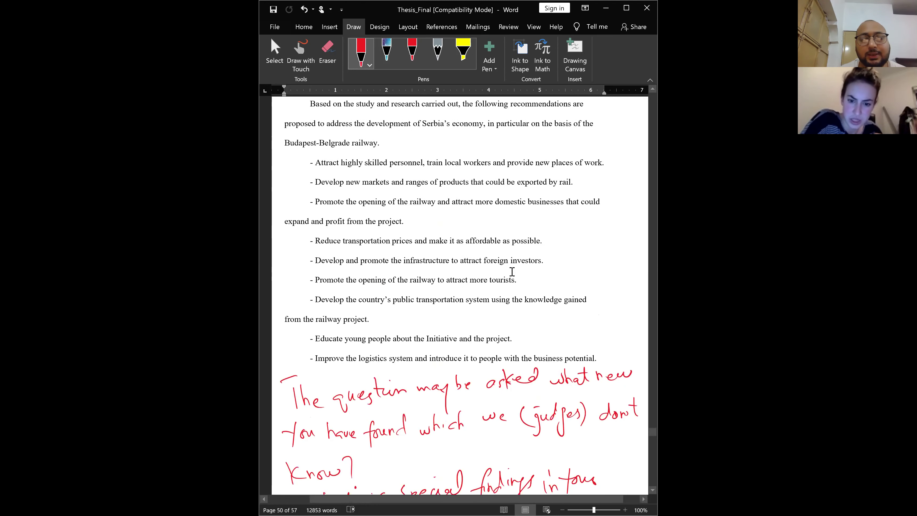
scroll(512, 272, "up", 5)
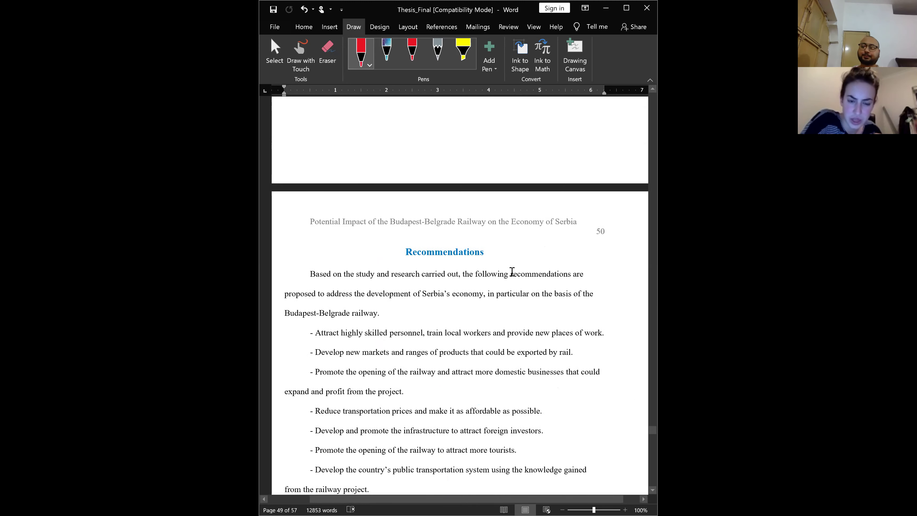
scroll(522, 271, "up", 5)
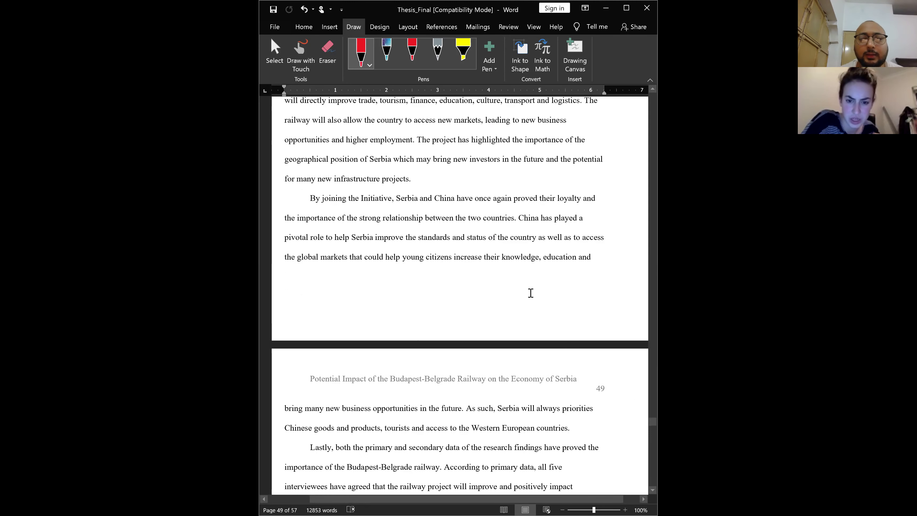
scroll(531, 292, "down", 11)
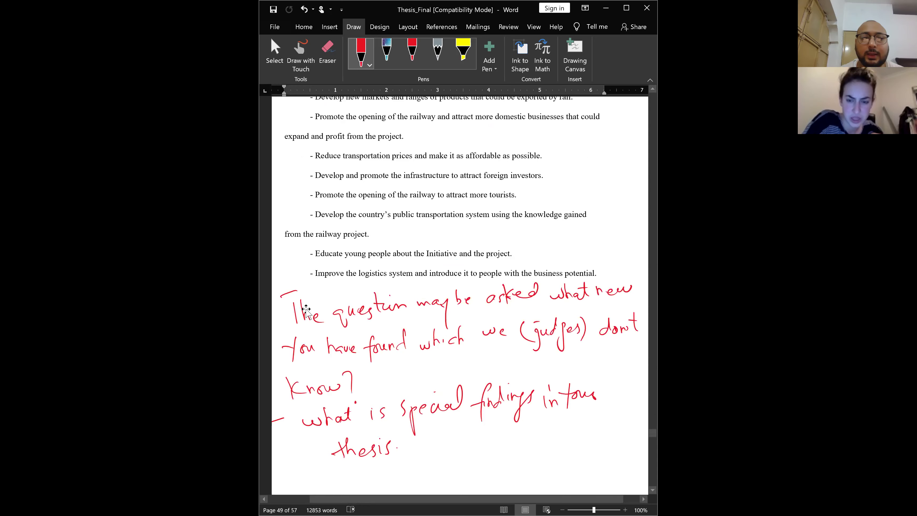
scroll(419, 336, "up", 5)
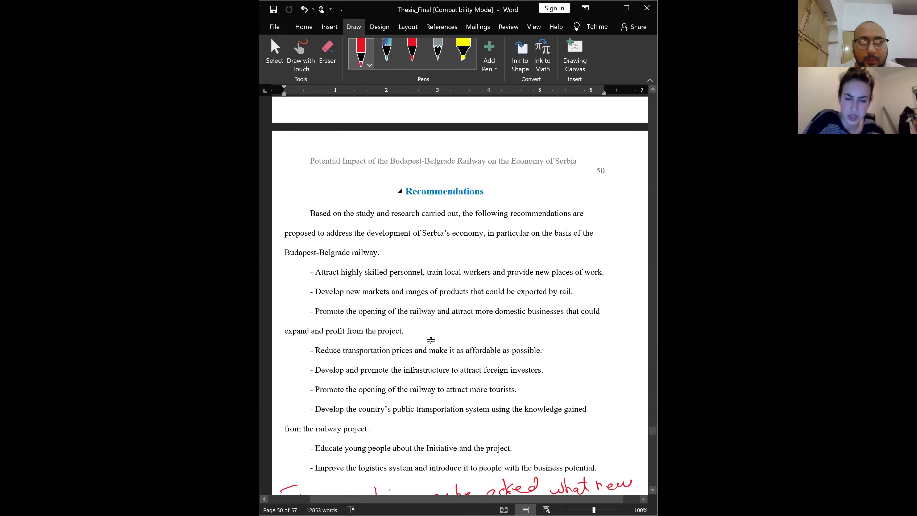
scroll(430, 339, "up", 10)
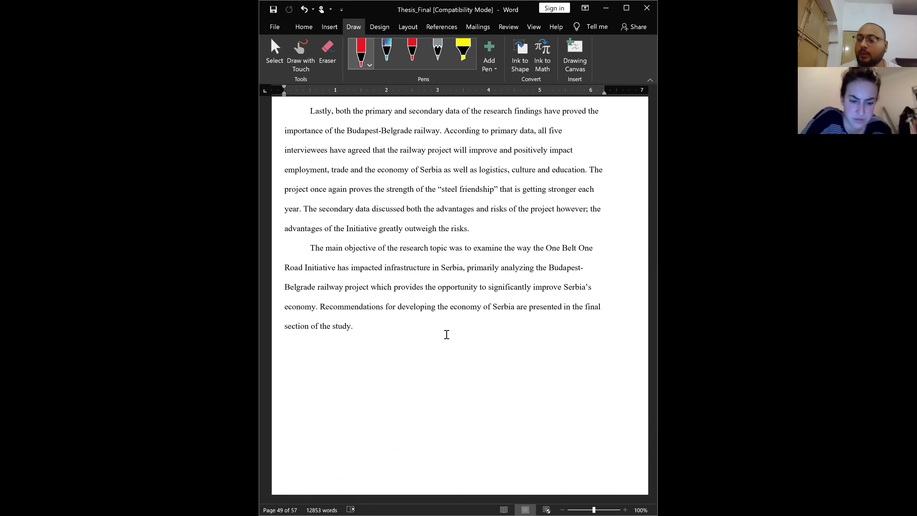
Step: Skim the tables, references and Recommendations, stopping at the top of page 49
scroll(430, 335, "up", 20)
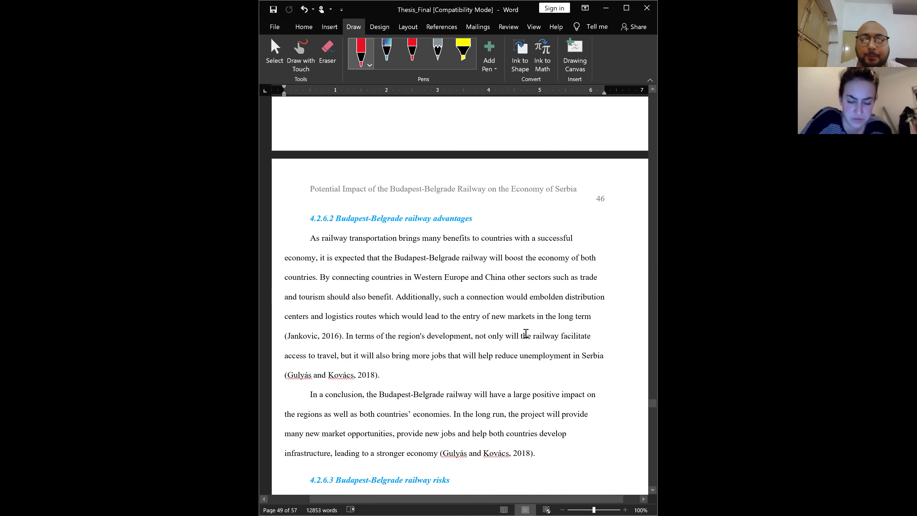
scroll(614, 336, "up", 20)
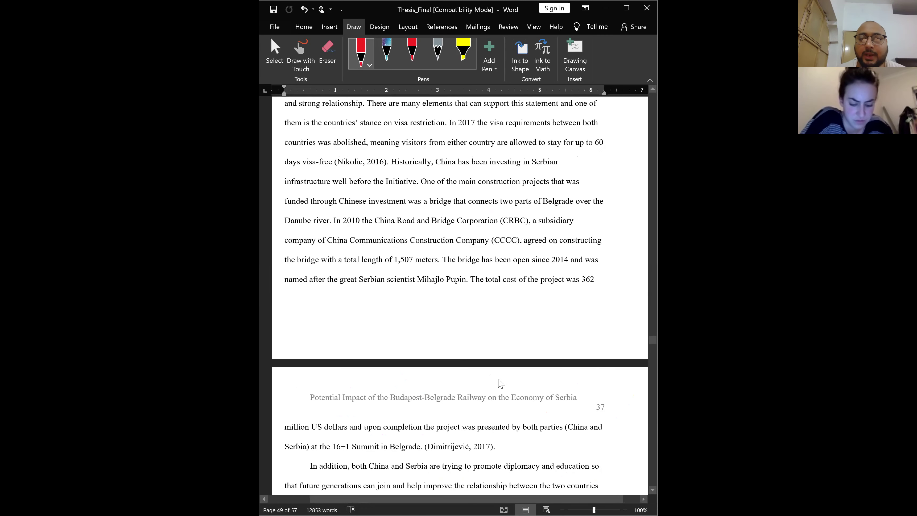
scroll(481, 377, "down", 20)
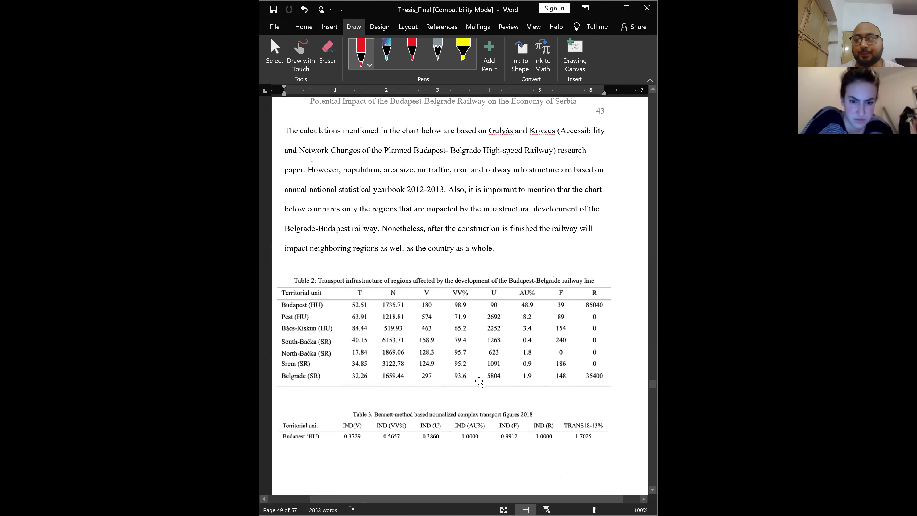
scroll(479, 380, "down", 10)
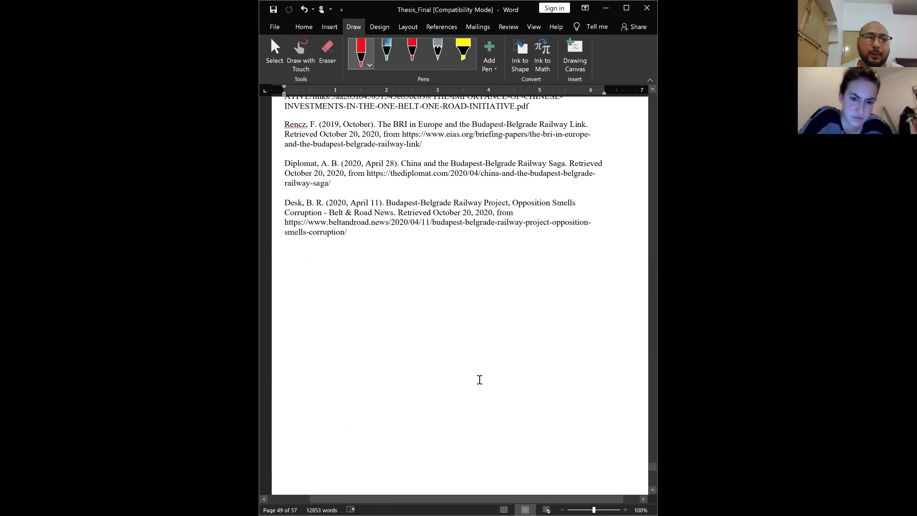
scroll(479, 379, "up", 10)
scroll(479, 379, "up", 10)
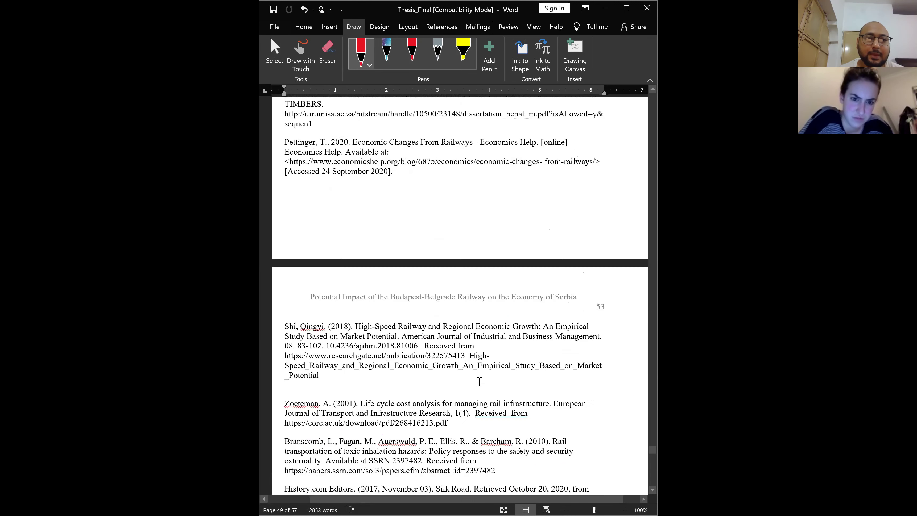
scroll(478, 383, "up", 15)
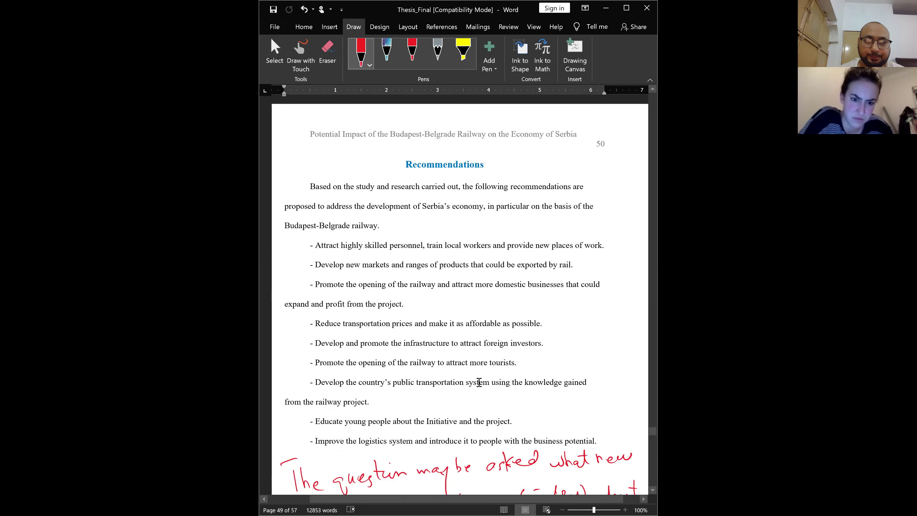
scroll(479, 382, "up", 15)
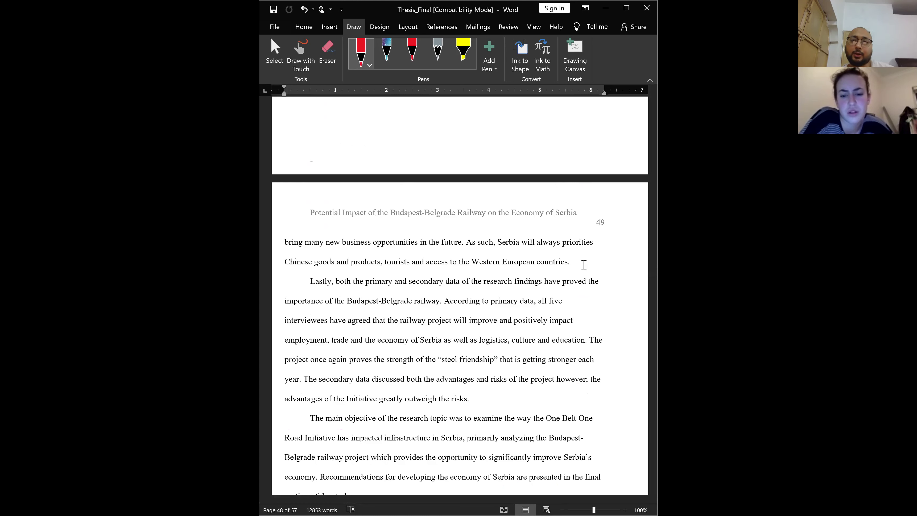
Step: Scroll past the Recommendations until page 50's red note about new findings is fully visible
scroll(583, 265, "down", 15)
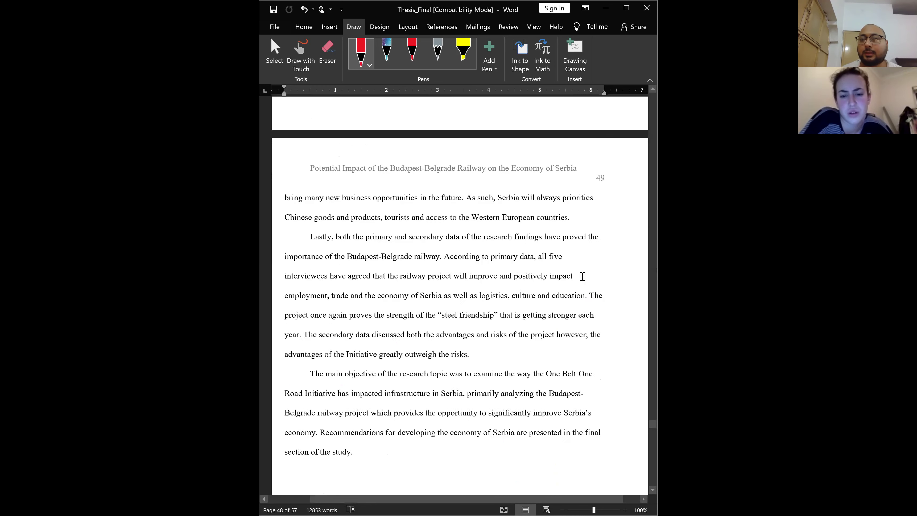
scroll(501, 297, "down", 5)
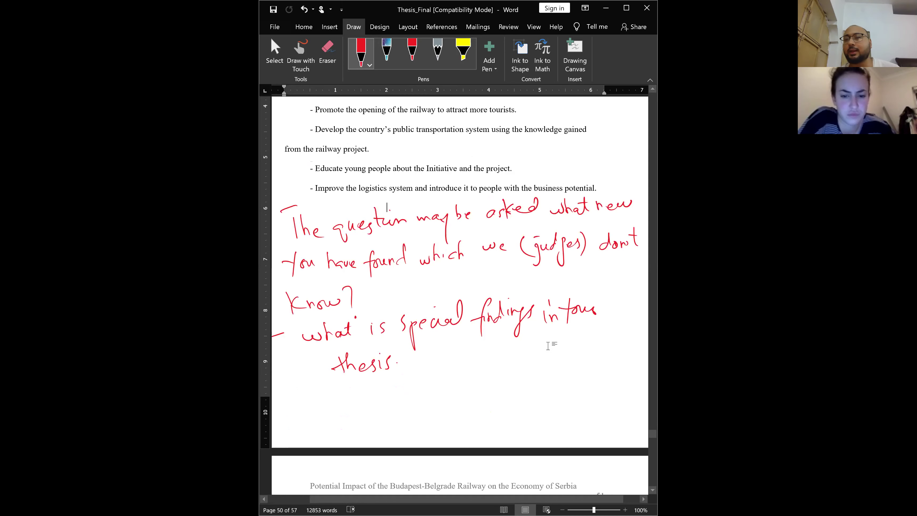
Step: Drag the scrollbar to the top to return to the thesis title page
scroll(548, 340, "up", 5)
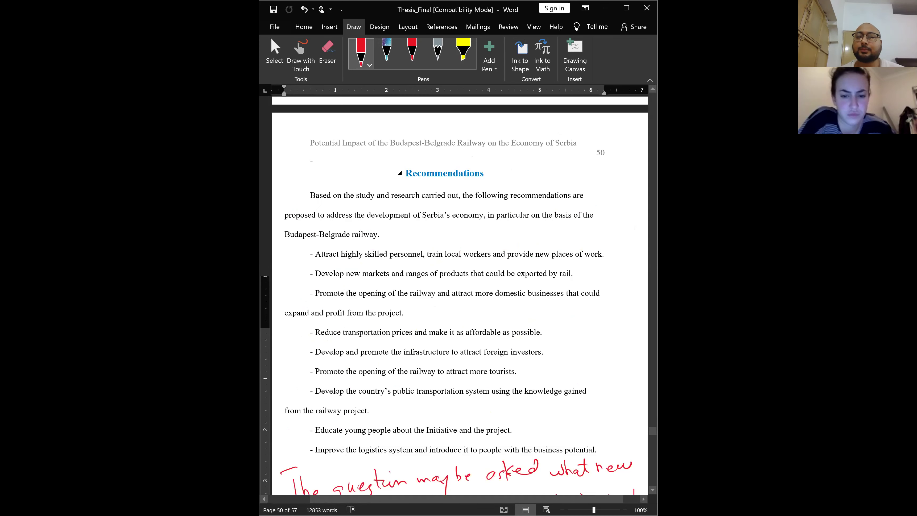
mouse_move(653, 430)
left_mouse_down()
mouse_move(656, 147)
mouse_move(653, 157)
left_mouse_up()
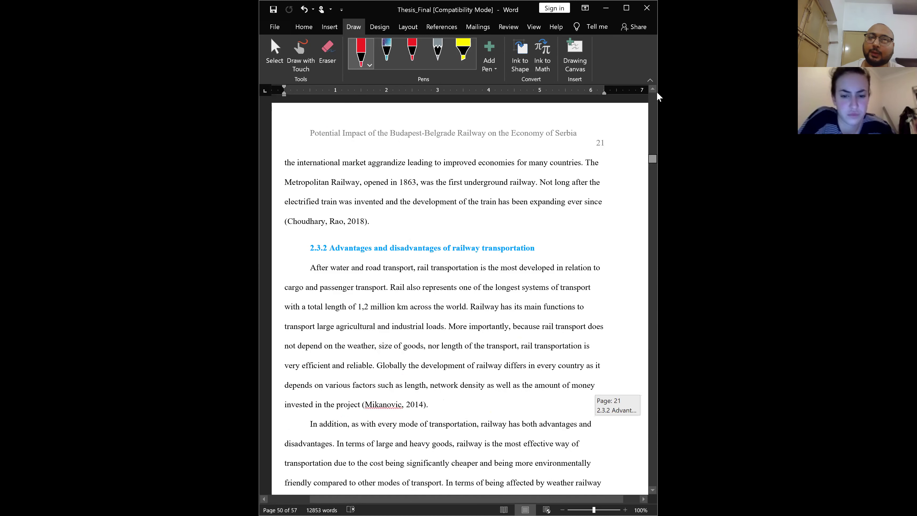
mouse_move(337, 250)
left_mouse_down()
mouse_move(571, 254)
mouse_move(472, 300)
mouse_move(509, 271)
left_mouse_up()
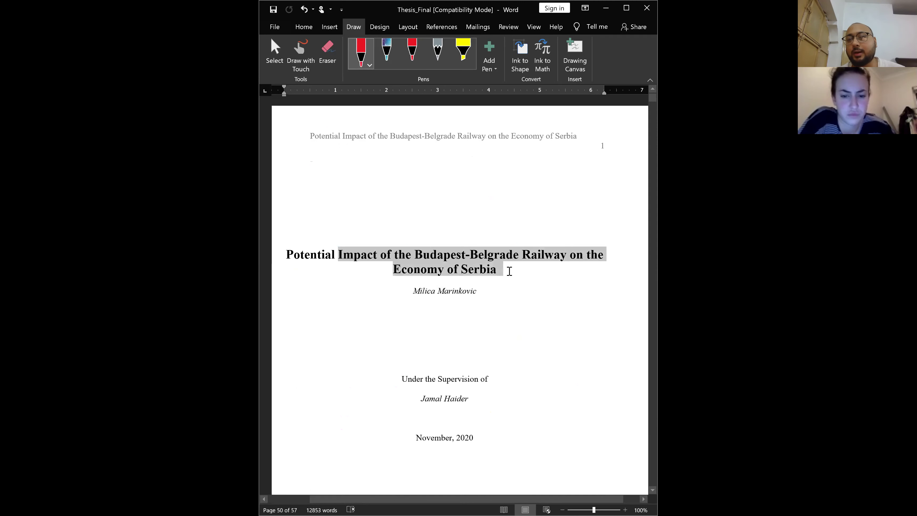
Step: Deselect the title and scroll past the Abstract to the Table of Contents with its red subheading note
left_click(469, 205)
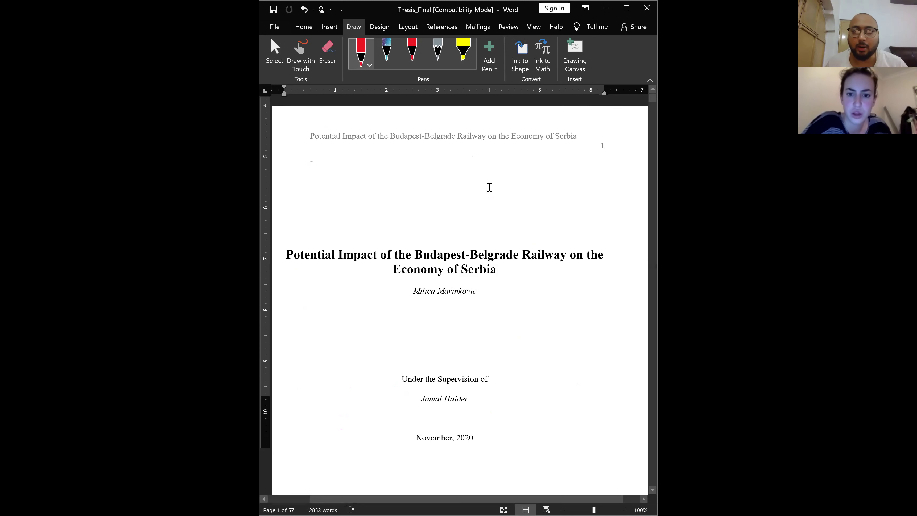
scroll(473, 220, "down", 10)
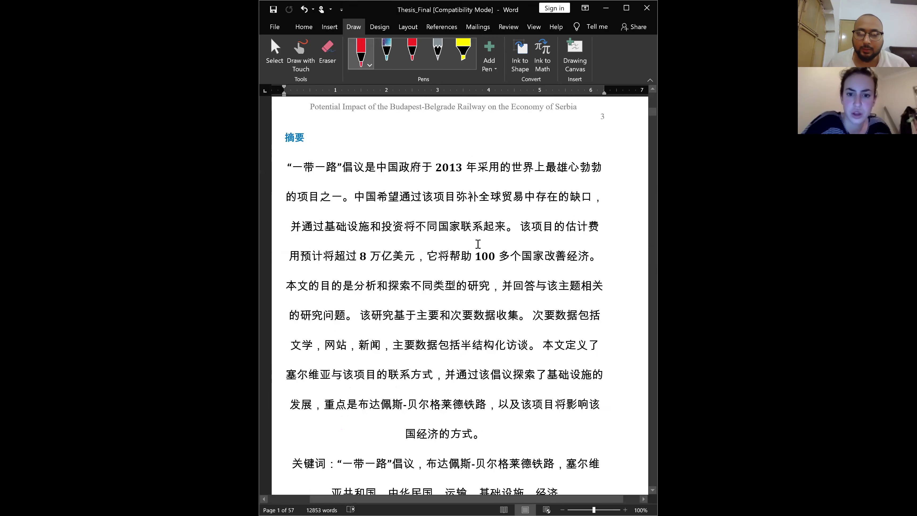
scroll(655, 114, "down", 10)
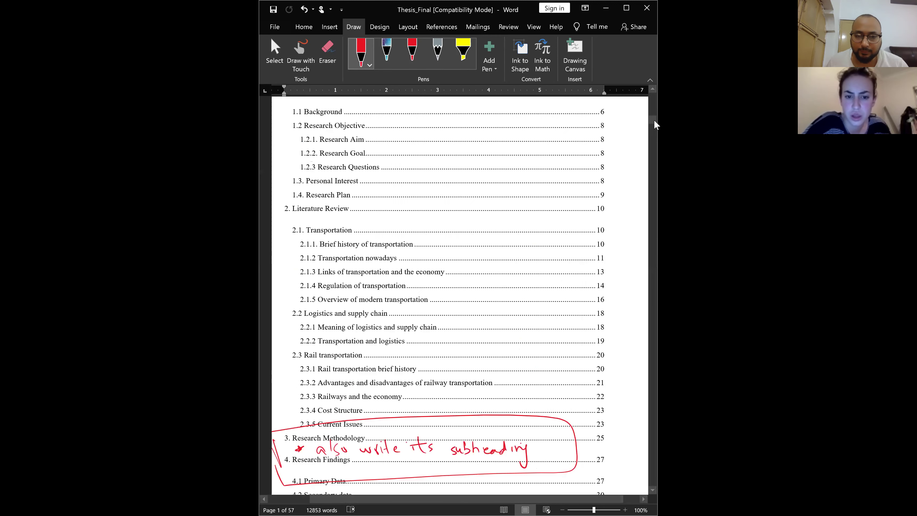
Step: Jump to the references, then scroll back through the Conclusion to page 49's end above Recommendations
mouse_move(654, 119)
left_mouse_down()
mouse_move(643, 470)
mouse_move(591, 422)
left_mouse_up()
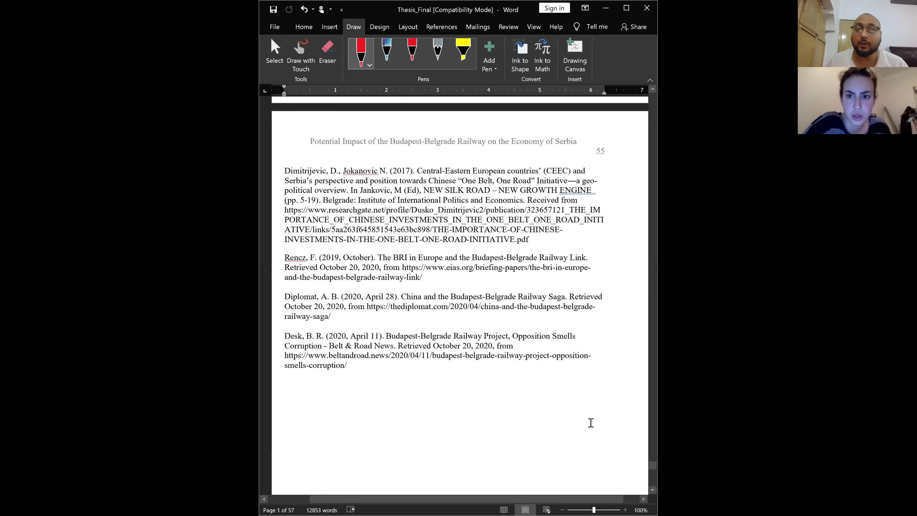
scroll(632, 376, "up", 10)
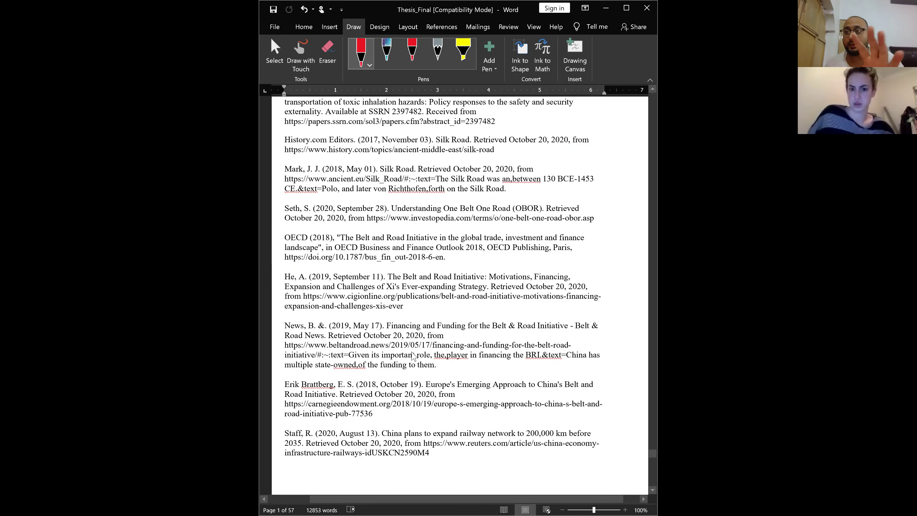
scroll(463, 331, "up", 10)
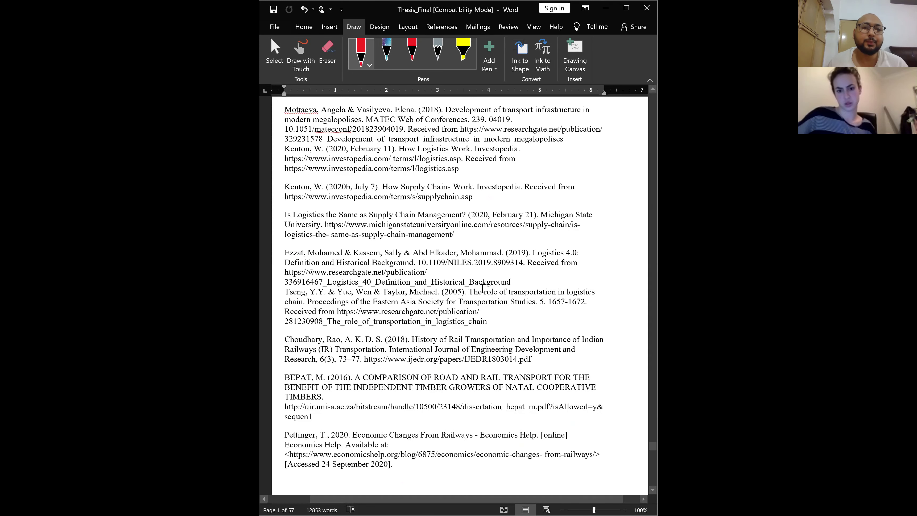
scroll(482, 289, "up", 15)
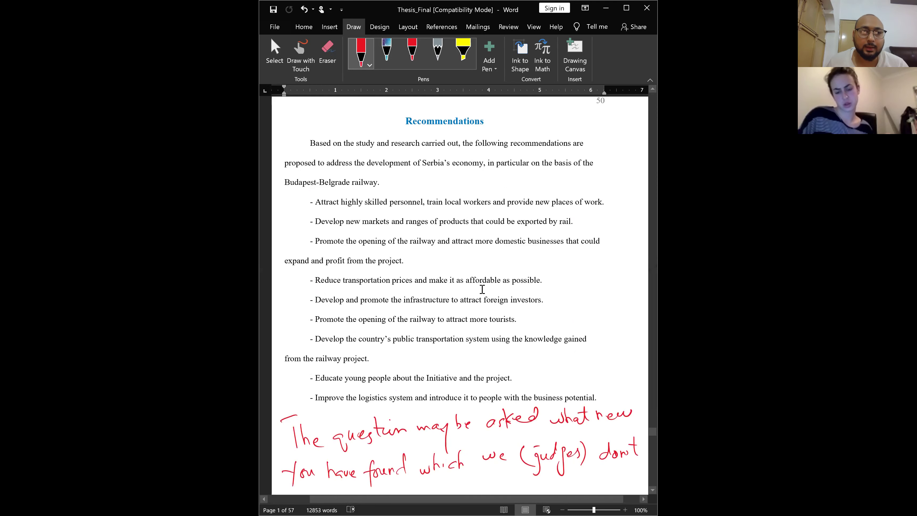
scroll(482, 289, "up", 20)
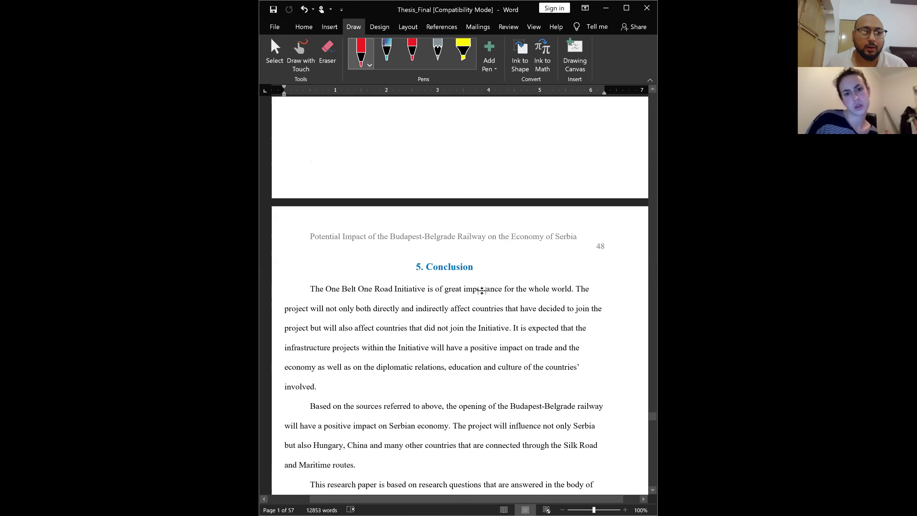
scroll(482, 289, "down", 10)
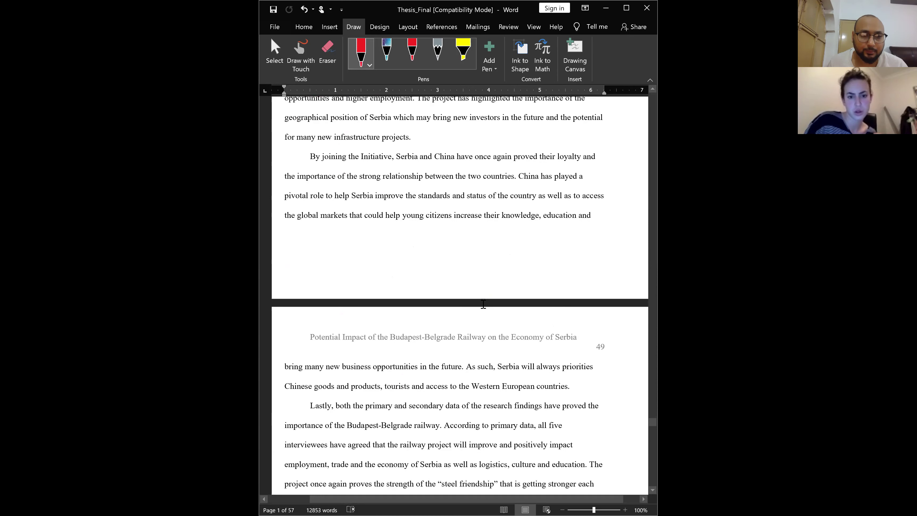
scroll(482, 303, "down", 13)
left_click(355, 177)
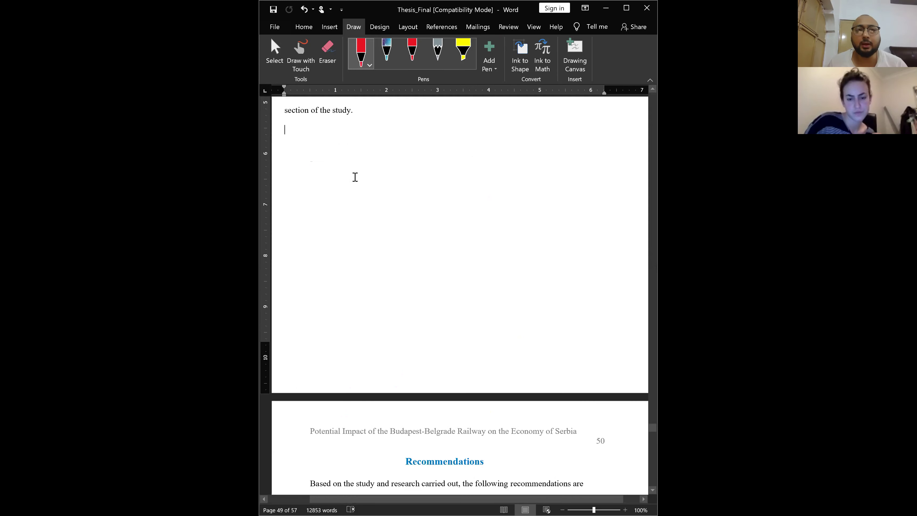
scroll(355, 178, "up", 12)
scroll(375, 216, "down", 10)
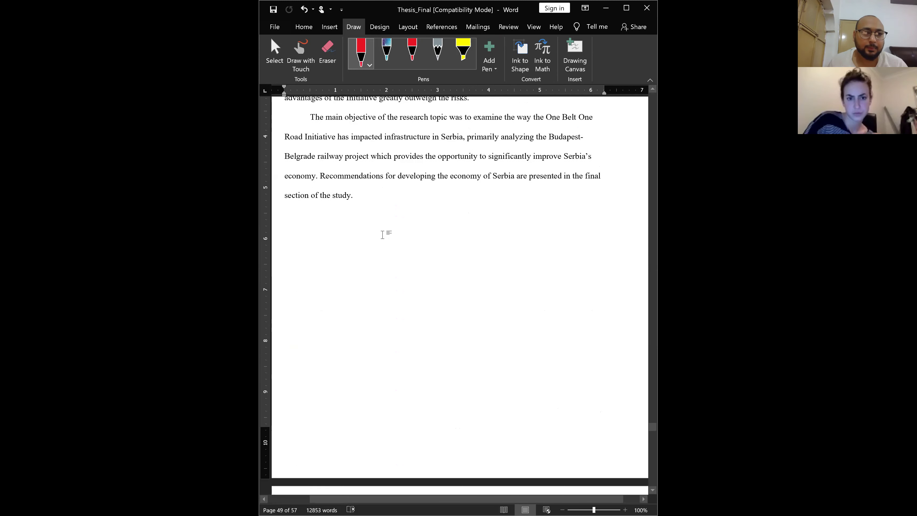
scroll(383, 235, "up", 3)
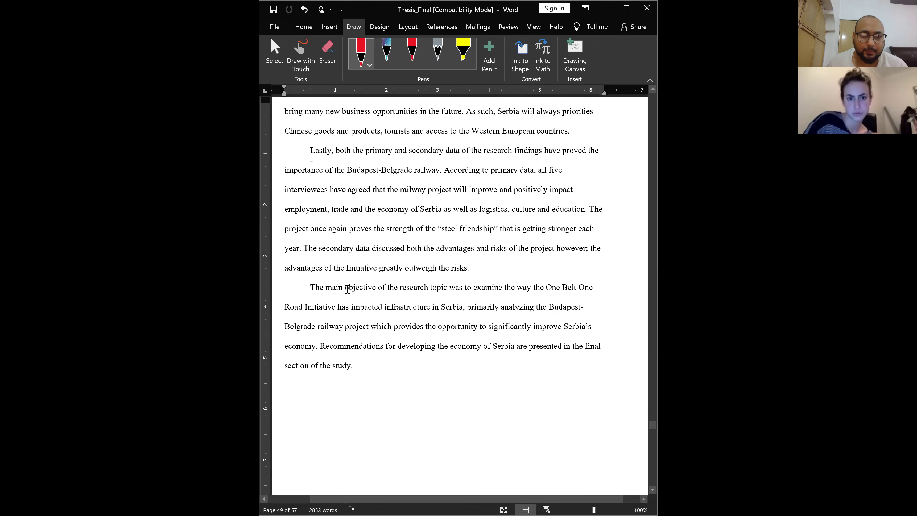
mouse_move(310, 288)
left_mouse_down()
mouse_move(521, 304)
mouse_move(525, 359)
left_mouse_up()
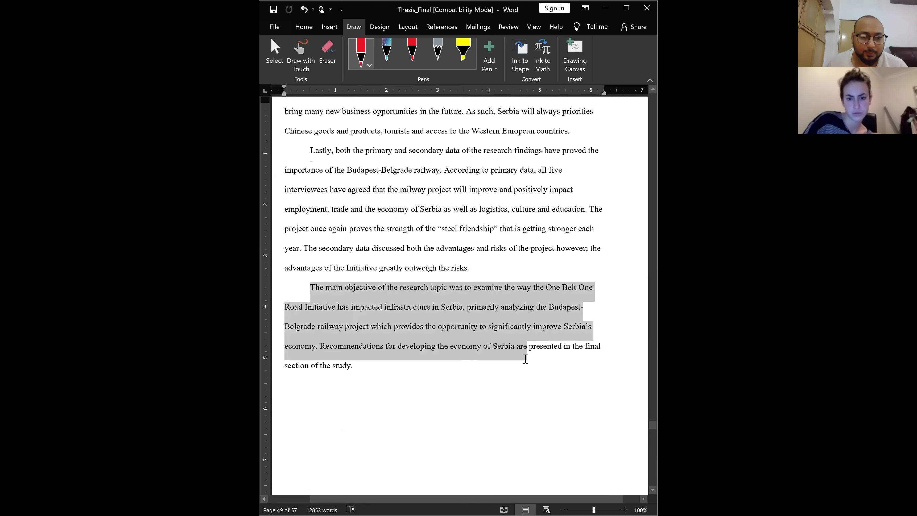
left_click(314, 269)
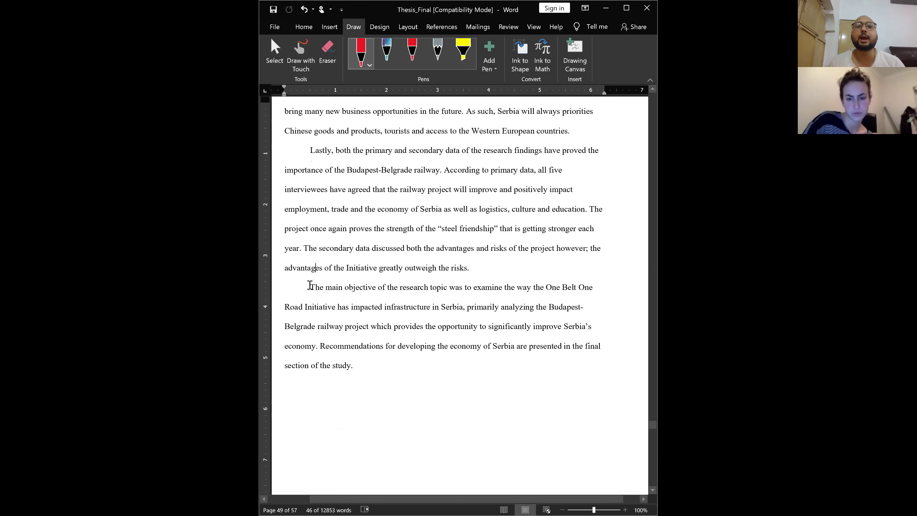
double_click(326, 149)
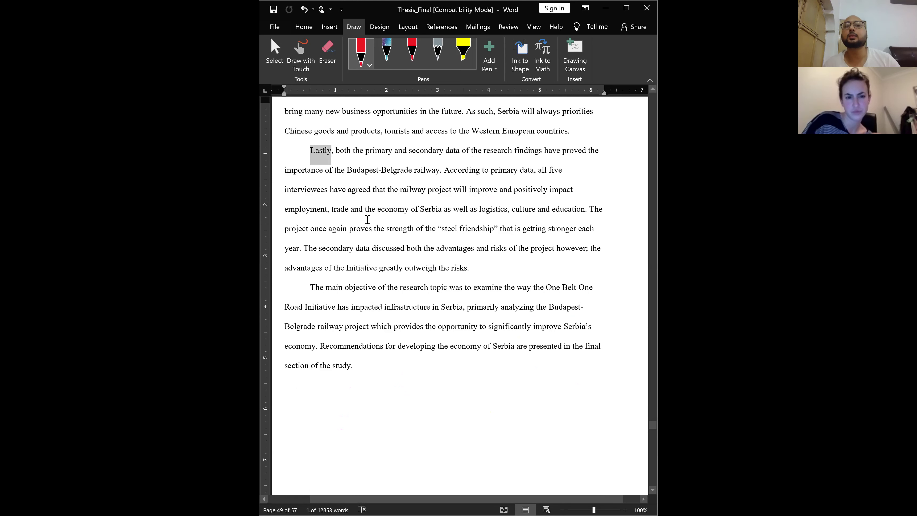
left_click(491, 269)
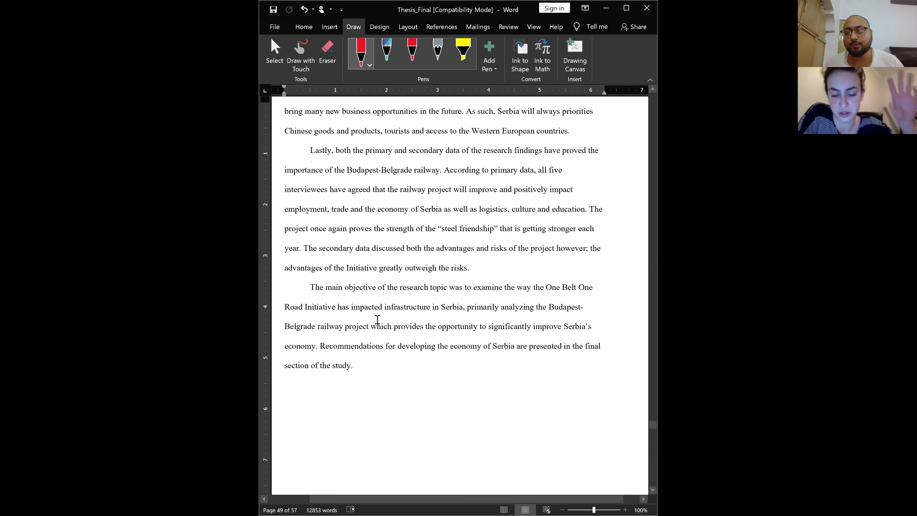
Step: Scroll back to section 1.2.3 Research Questions on page 8
scroll(455, 358, "up", 3)
scroll(456, 358, "up", 5)
mouse_move(652, 422)
left_mouse_down()
mouse_move(652, 253)
mouse_move(636, 148)
mouse_move(652, 179)
mouse_move(655, 127)
left_mouse_up()
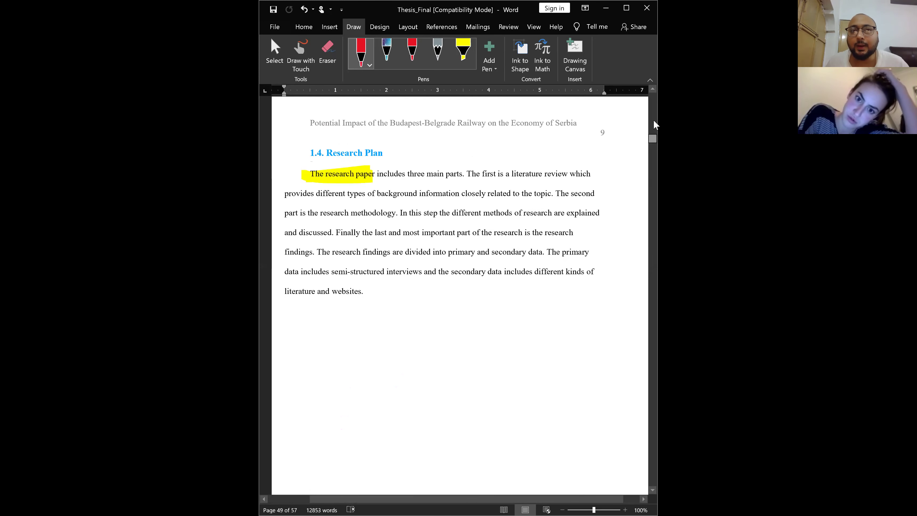
scroll(514, 254, "up", 5)
scroll(527, 330, "down", 15)
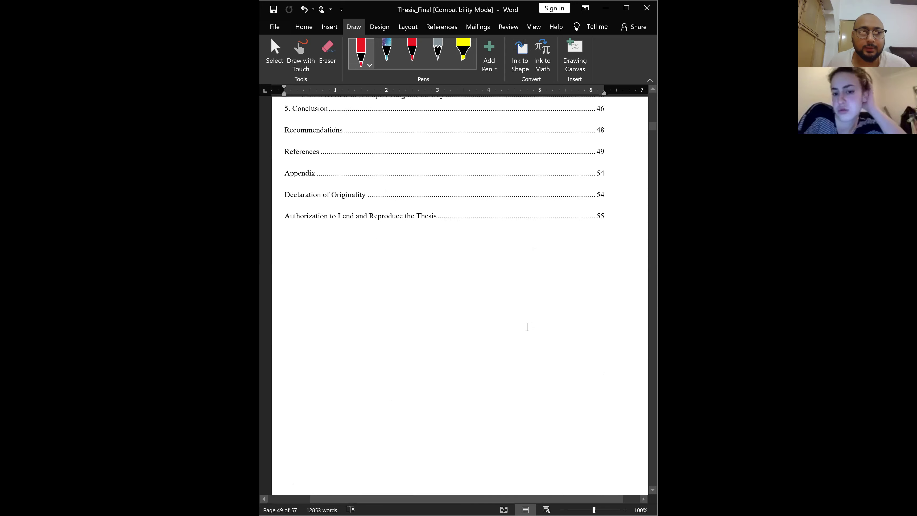
scroll(528, 329, "down", 15)
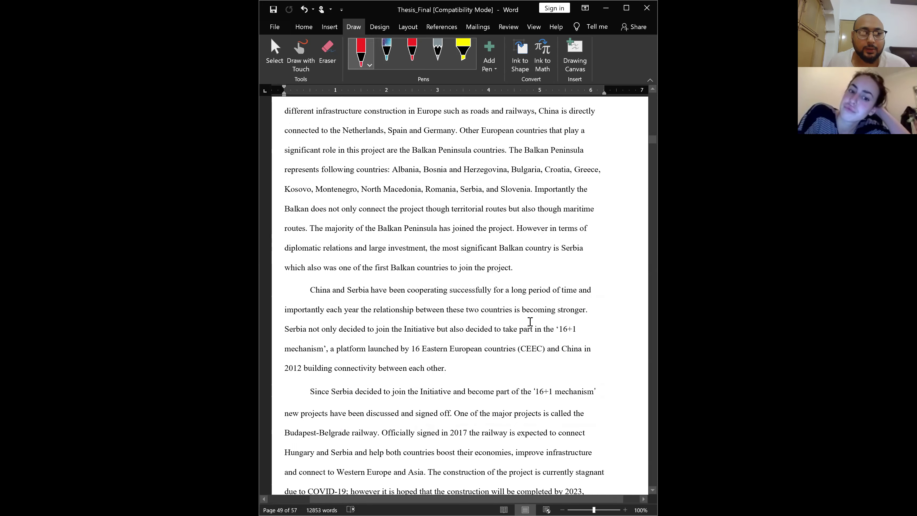
scroll(530, 322, "down", 14)
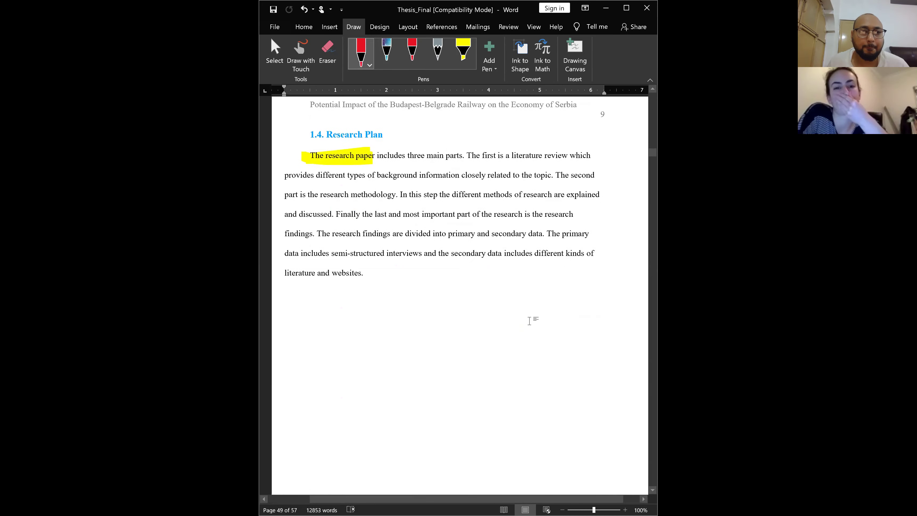
scroll(530, 321, "up", 11)
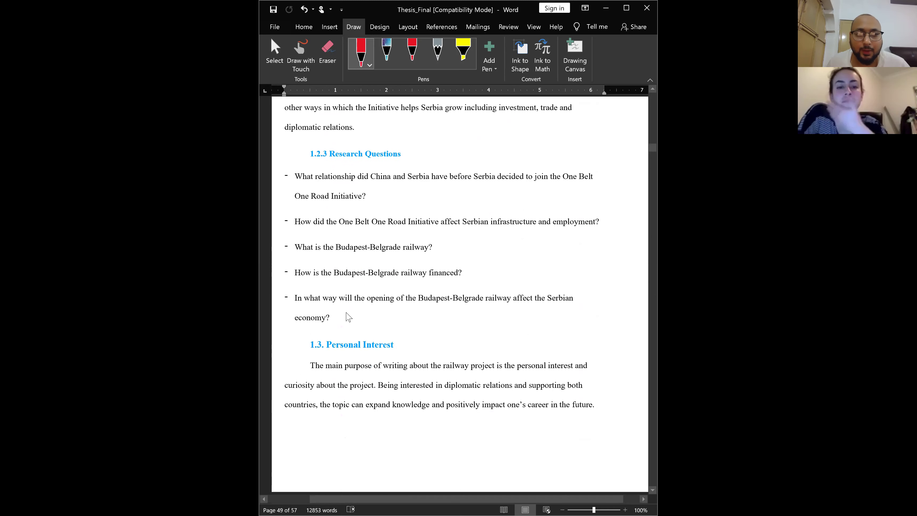
Step: Select the research questions in turn, ending on the railway financing question
left_click(329, 316)
left_click_drag(329, 316, 296, 176)
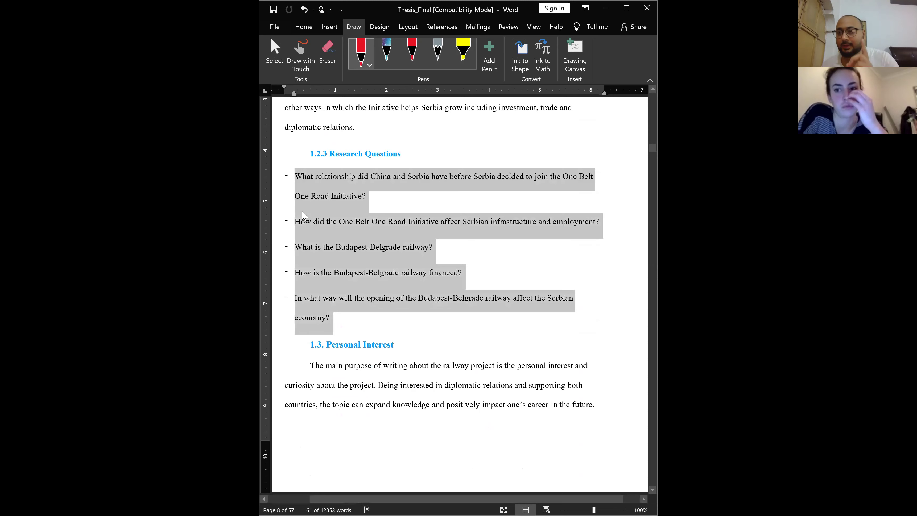
left_click(336, 318)
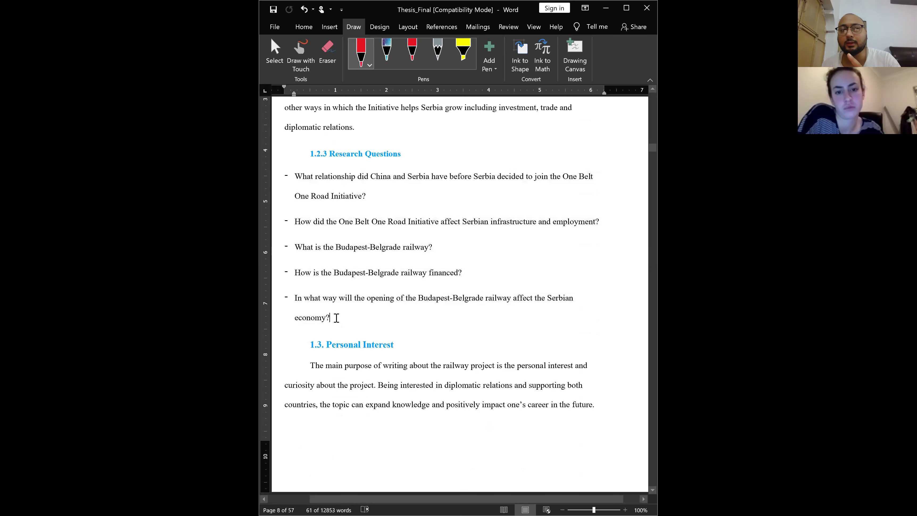
left_click_drag(336, 318, 291, 203)
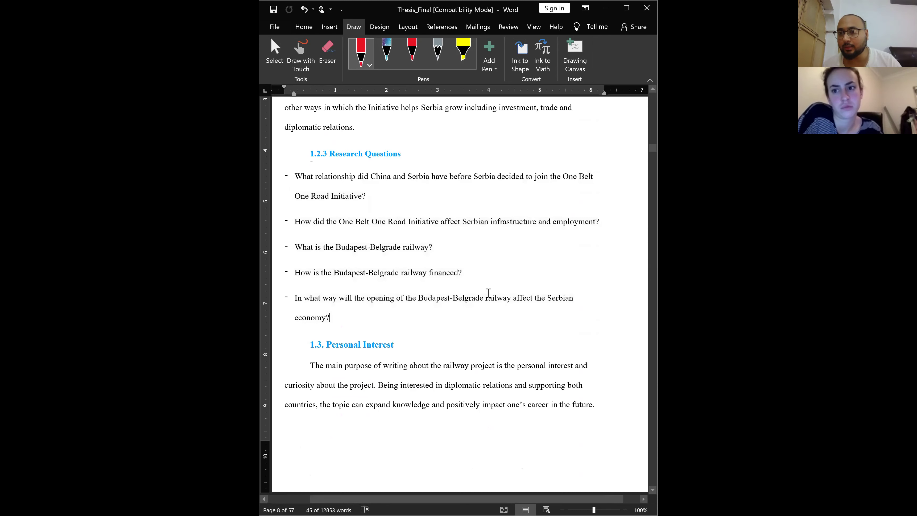
left_click_drag(599, 224, 490, 225)
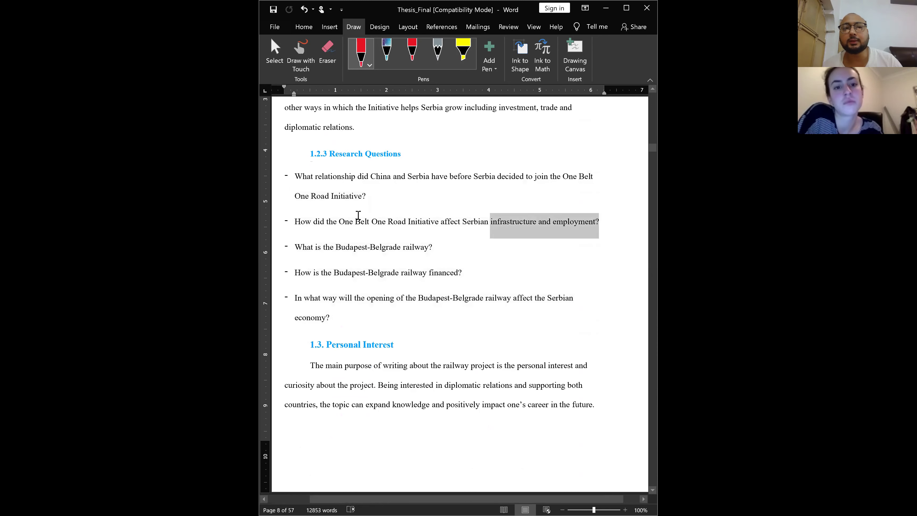
left_click_drag(358, 216, 297, 213)
triple_click(284, 246)
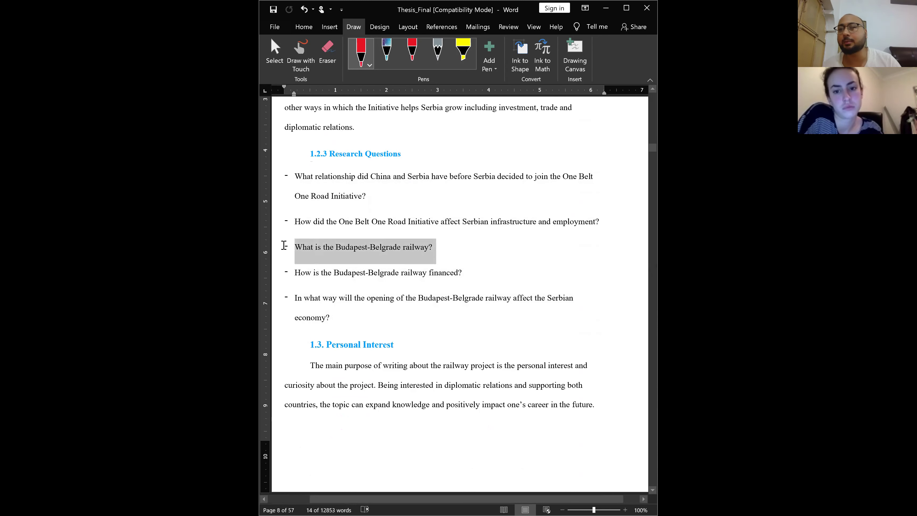
left_click_drag(451, 270, 305, 266)
Step: Select all five questions, from China–Serbia relations to the railway's economic effect, as one block
left_click(403, 287)
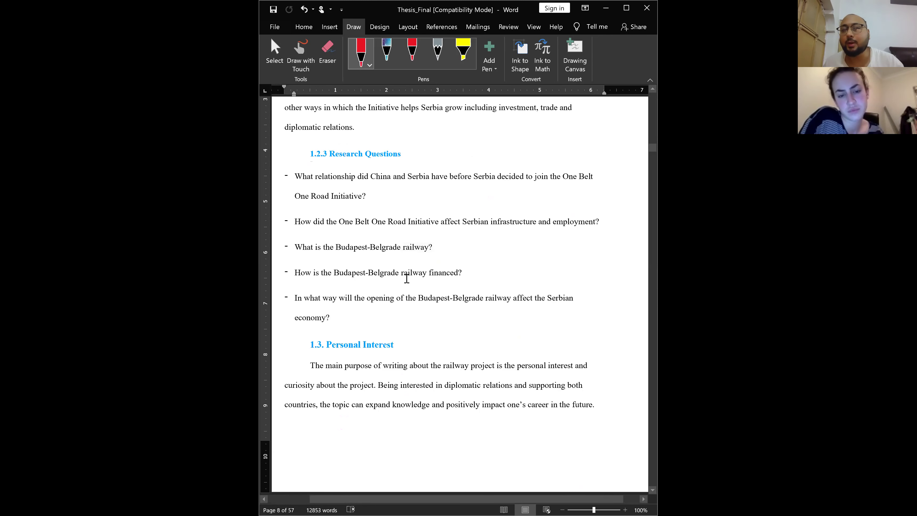
left_click_drag(330, 318, 290, 184)
left_click(348, 307)
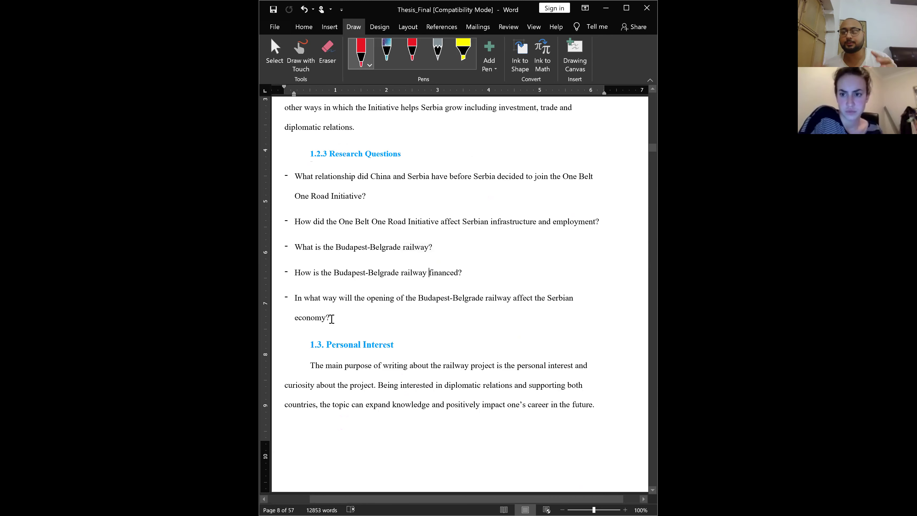
mouse_move(345, 314)
left_mouse_down()
mouse_move(275, 212)
mouse_move(274, 188)
left_mouse_up()
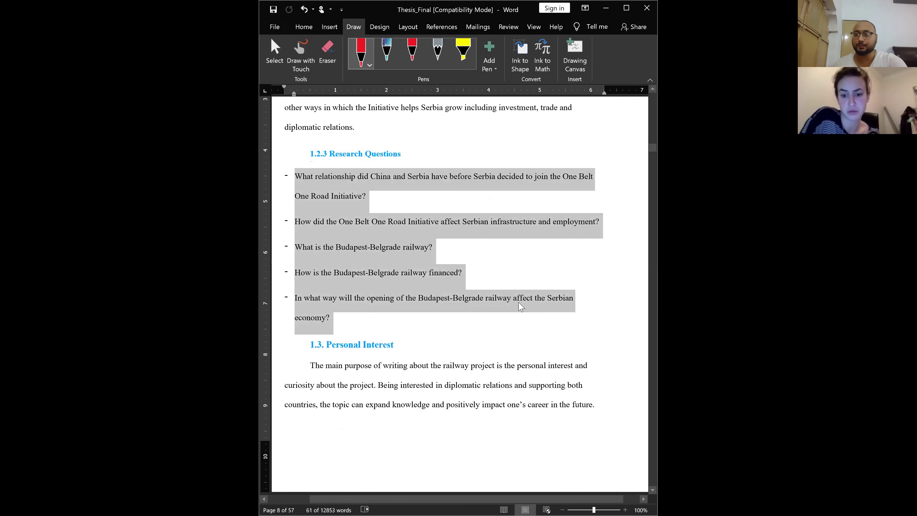
Step: Scroll past 2. Literature Review down to 2.1.4.4 Political significance on page 16
scroll(555, 340, "down", 10)
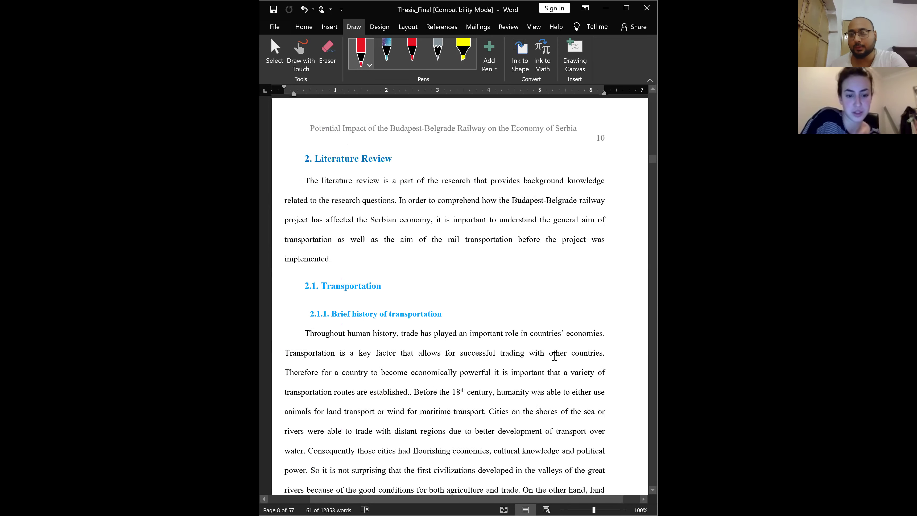
scroll(554, 356, "down", 20)
left_click(652, 198)
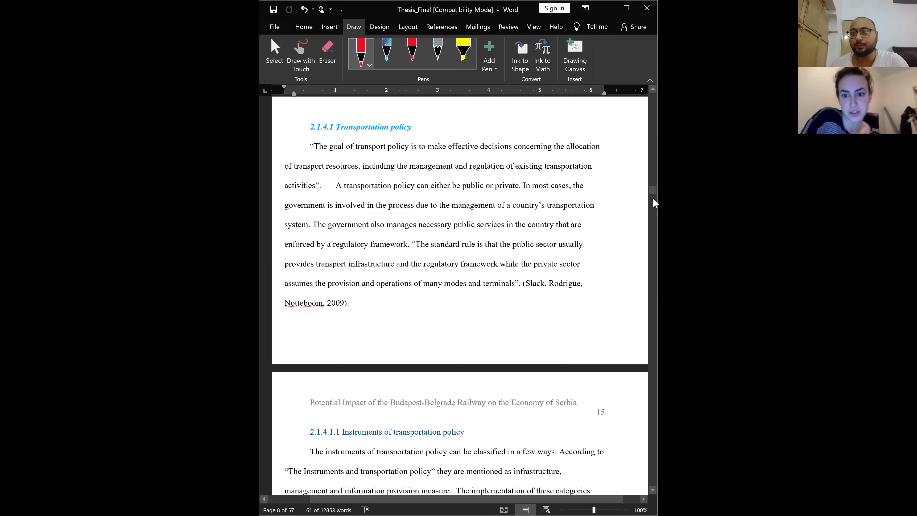
scroll(652, 199, "down", 9)
scroll(618, 491, "down", 5)
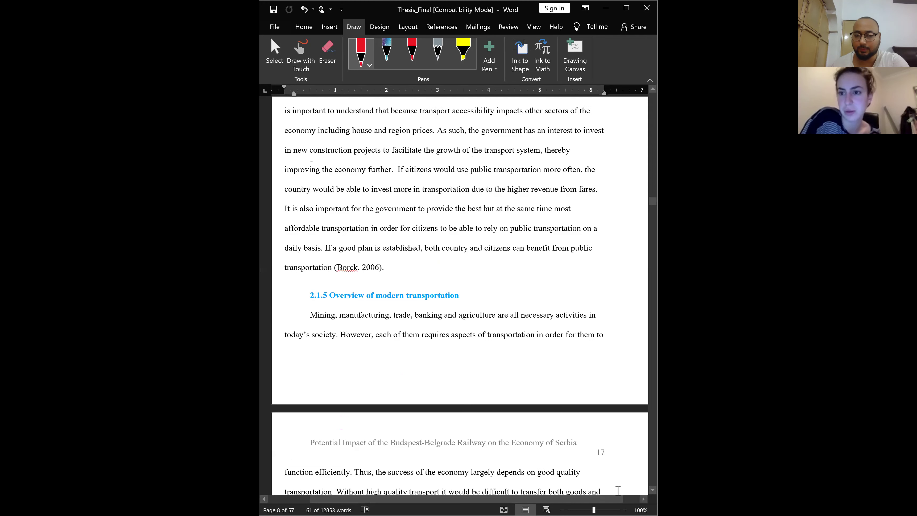
scroll(618, 490, "up", 2)
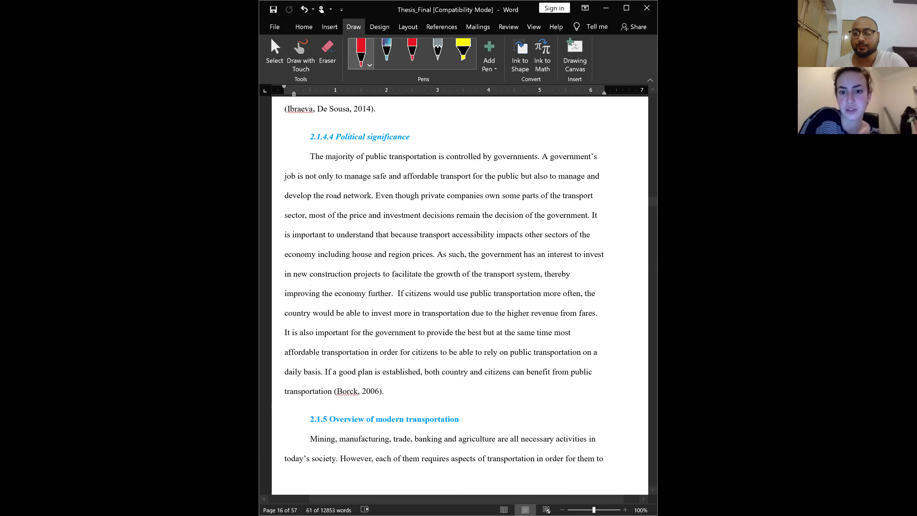